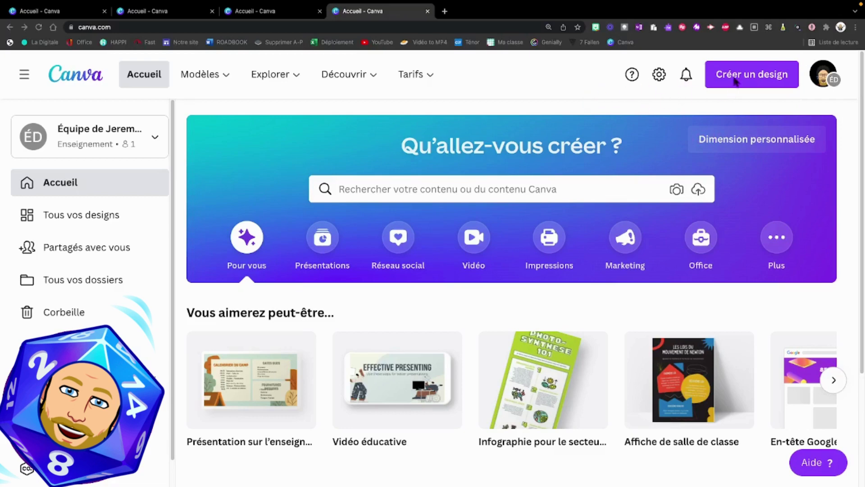
- Create a new blank Vidéo éducative design with one 5-second 1920×1080 page
{"action": "left_click", "coordinate": [735, 80]}
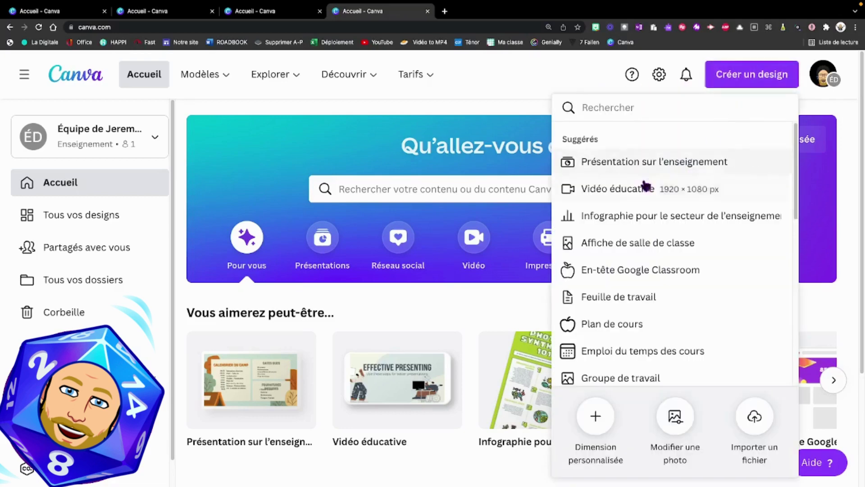
{"action": "left_click", "coordinate": [618, 196]}
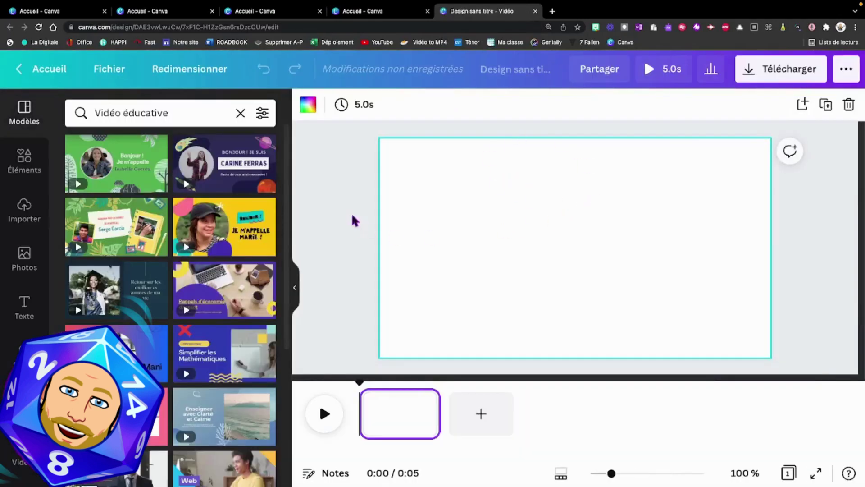
{"action": "mouse_move", "coordinate": [165, 249]}
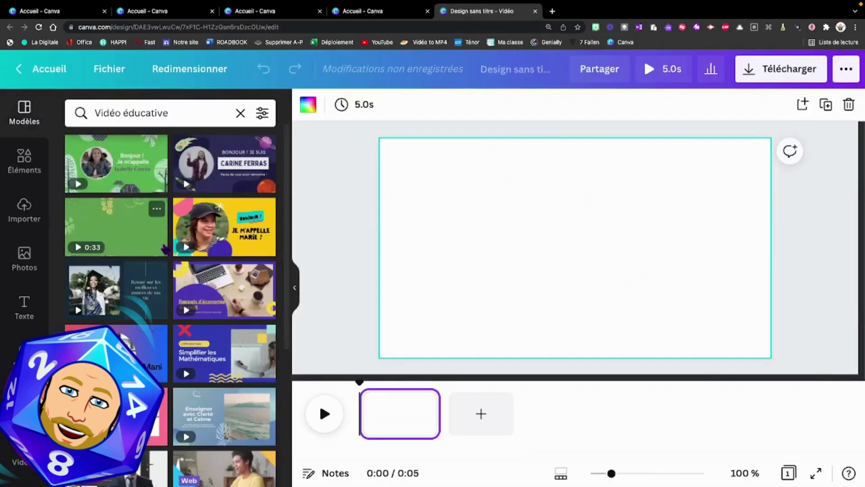
{"action": "mouse_move", "coordinate": [113, 173]}
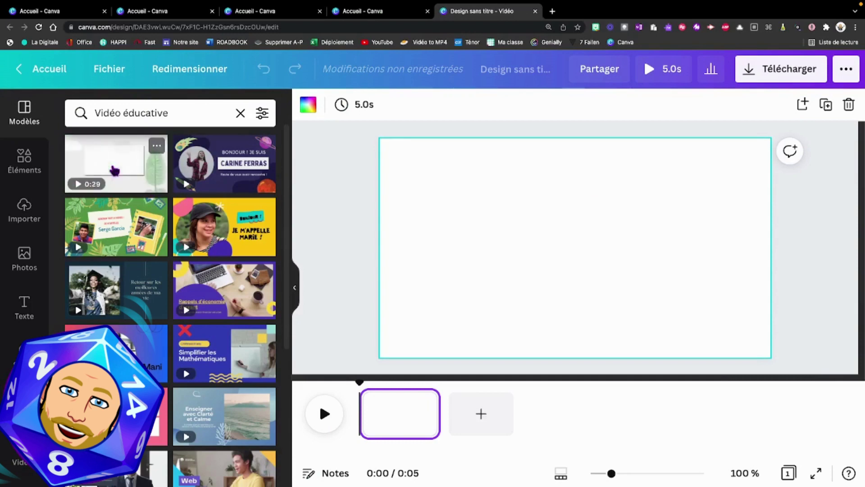
{"action": "mouse_move", "coordinate": [205, 183]}
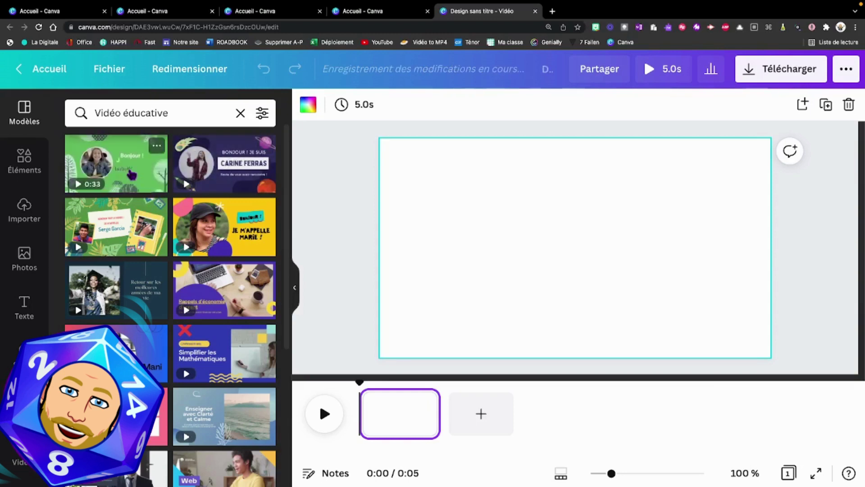
{"action": "mouse_move", "coordinate": [210, 228]}
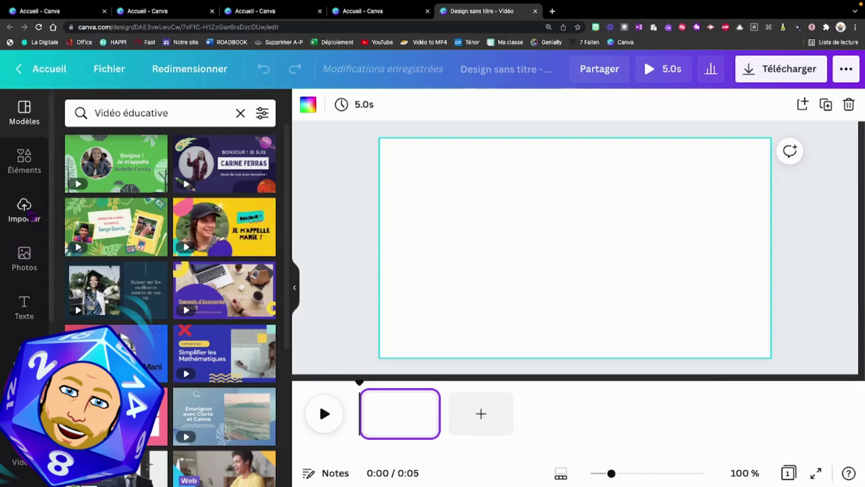
- Place the uploaded Canva logo on the page and move it to the left side
{"action": "left_click", "coordinate": [29, 214]}
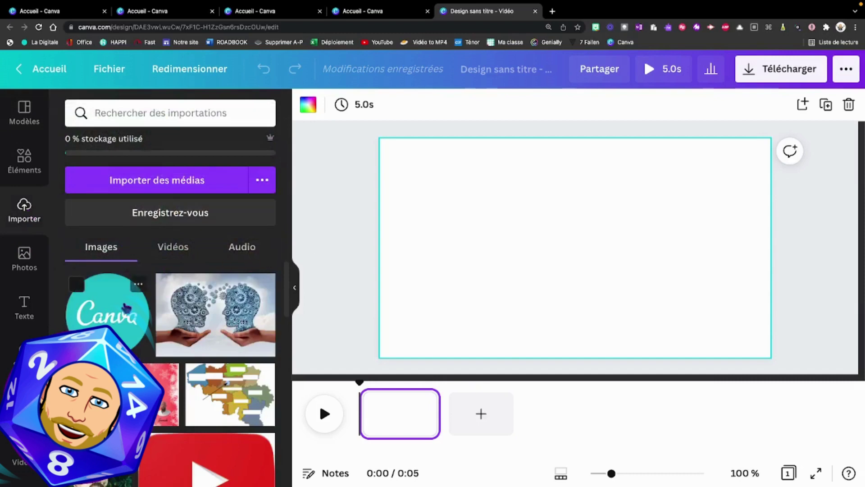
{"action": "left_click", "coordinate": [127, 308]}
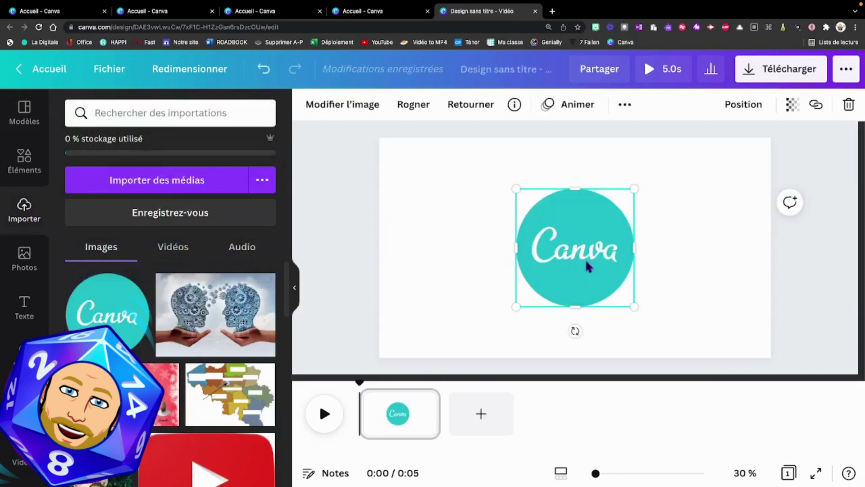
{"action": "left_click_drag", "start_coordinate": [588, 266], "coordinate": [482, 263]}
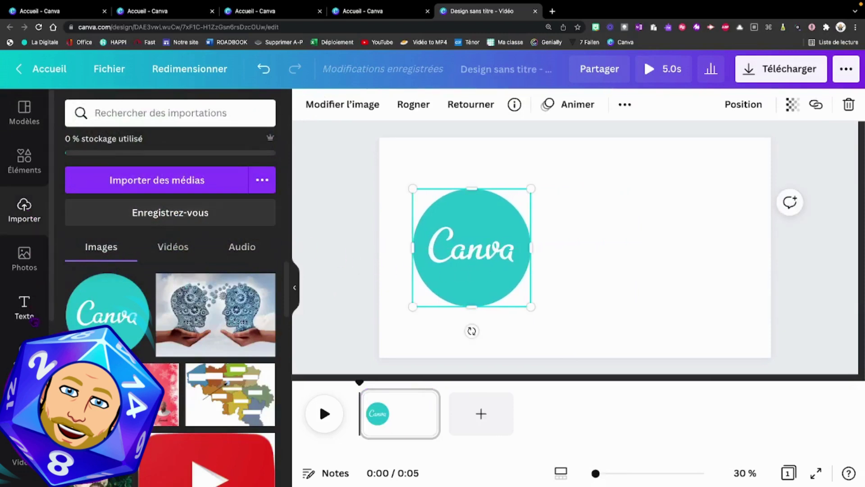
- Add the heading 'Créer un montage vidéo avec Canva' and narrow it to three lines
{"action": "left_click", "coordinate": [33, 319]}
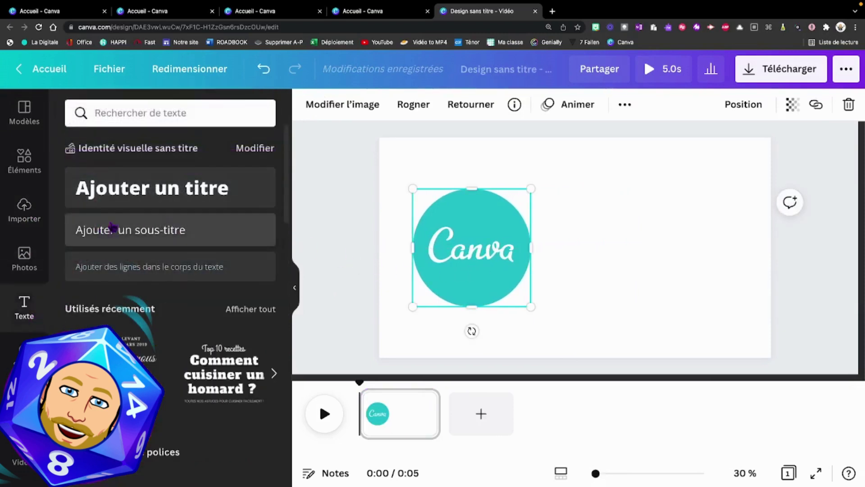
{"action": "left_click", "coordinate": [154, 186]}
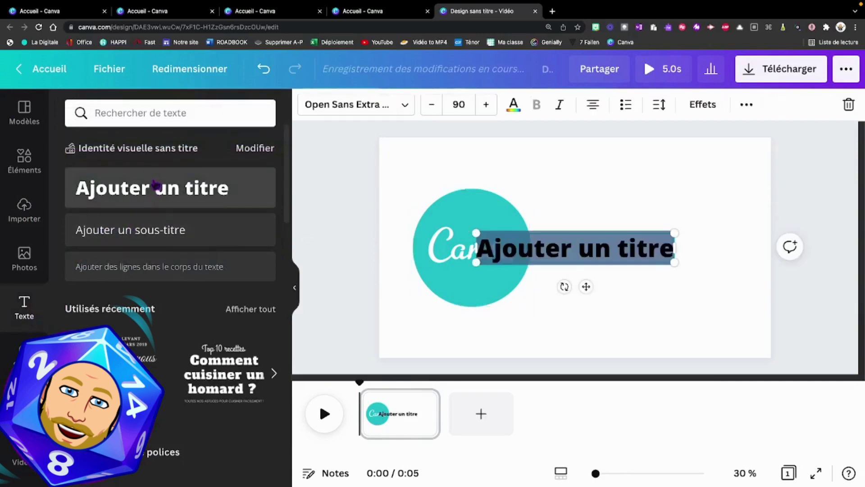
{"action": "type", "text": "Créer"}
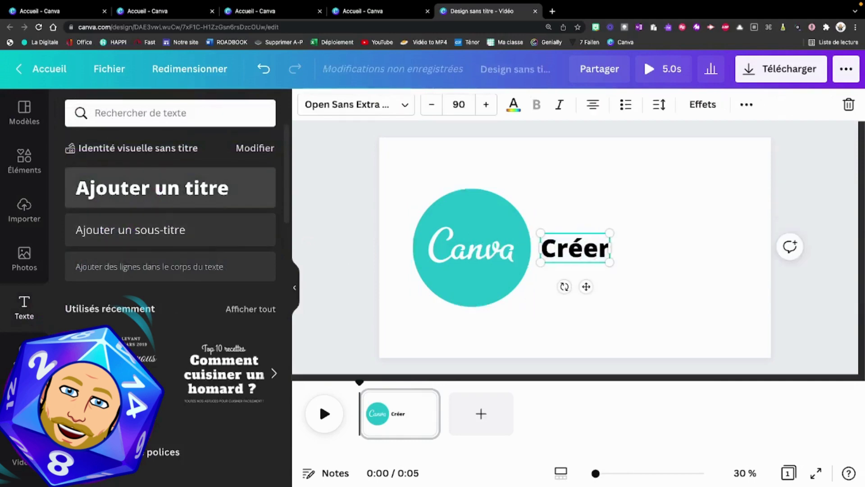
{"action": "type", "text": " un v"}
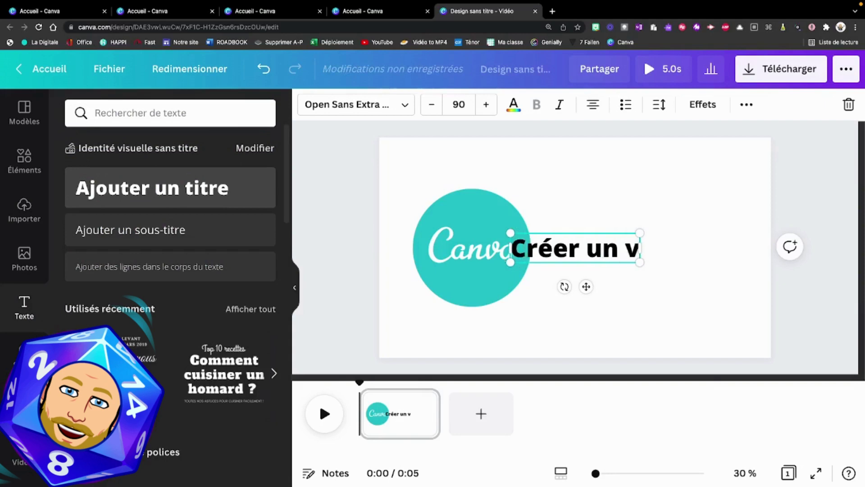
{"action": "type", "text": "idéo"}
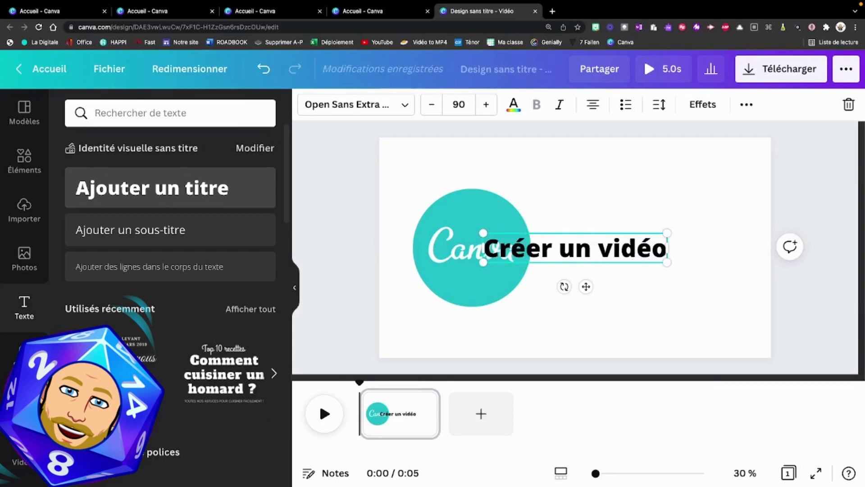
{"action": "key", "text": "BackSpace"}
{"action": "key", "text": "BackSpace"}
{"action": "key", "text": "BackSpace"}
{"action": "key", "text": "BackSpace"}
{"action": "key", "text": "BackSpace"}
{"action": "key", "text": "BackSpace"}
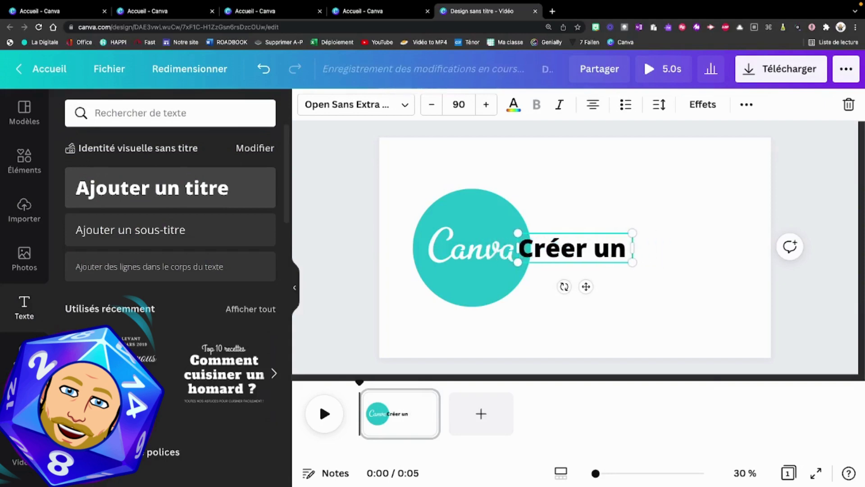
{"action": "type", "text": "montage v"}
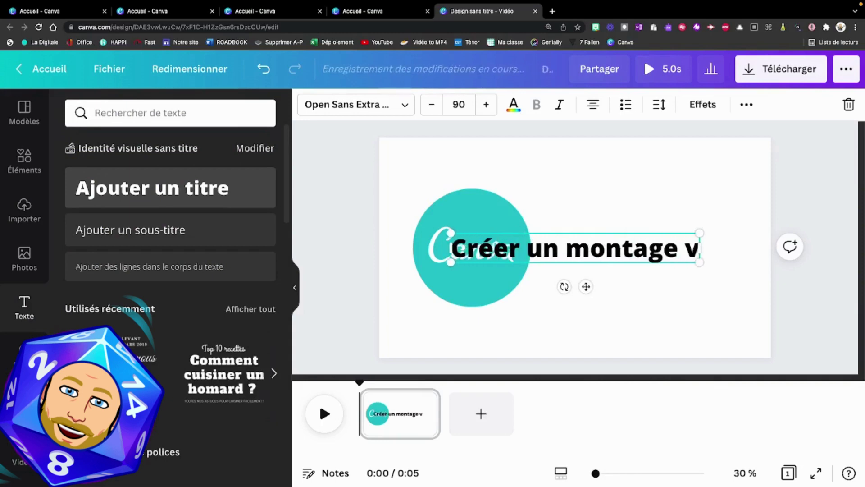
{"action": "type", "text": "idéo avec"}
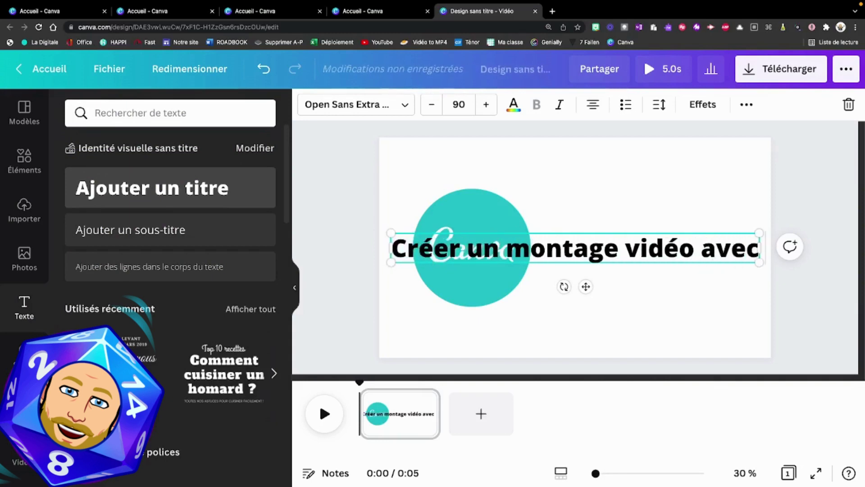
{"action": "type", "text": " Canva"}
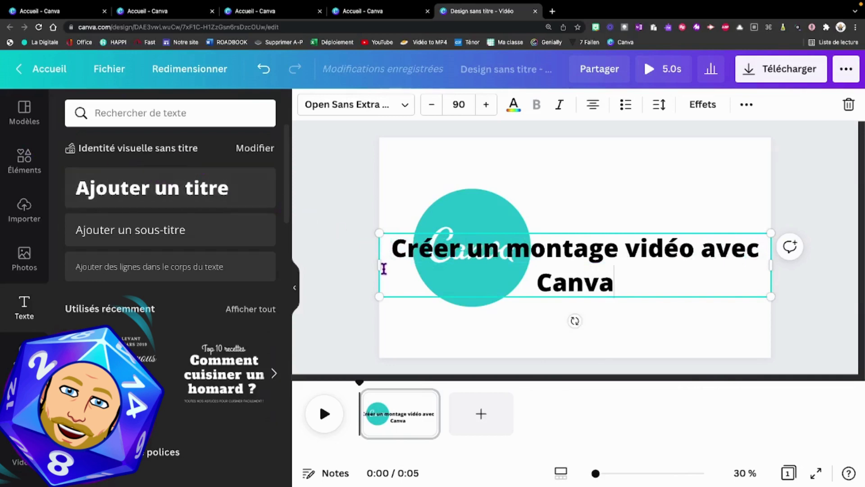
{"action": "left_click_drag", "start_coordinate": [387, 263], "coordinate": [558, 257]}
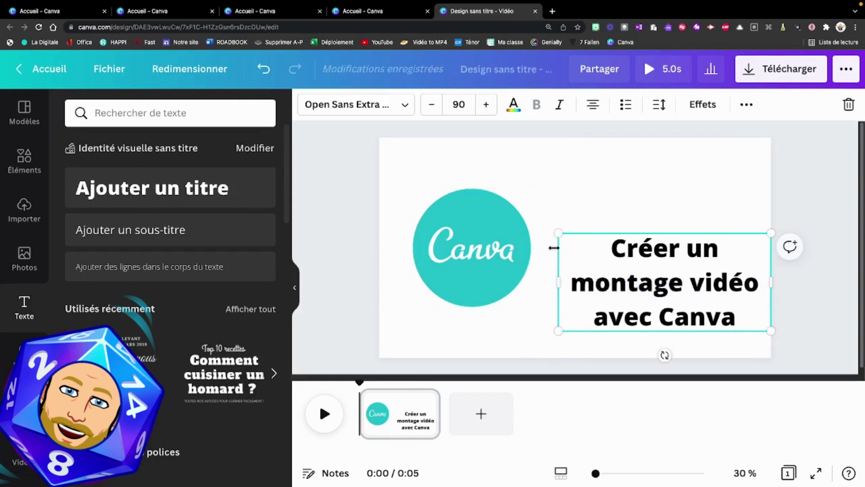
- Enlarge the Canva logo and shift it lower on the page
{"action": "left_click", "coordinate": [502, 251]}
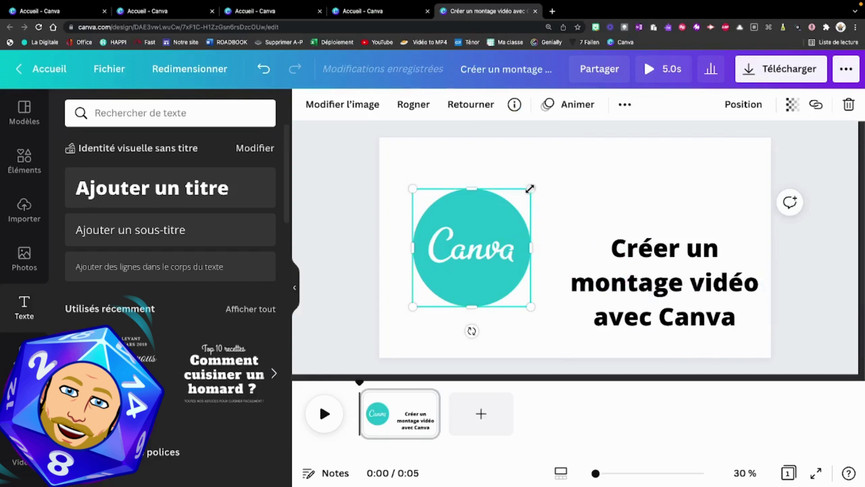
{"action": "left_click_drag", "start_coordinate": [534, 193], "coordinate": [556, 170]}
{"action": "left_click_drag", "start_coordinate": [512, 220], "coordinate": [507, 246]}
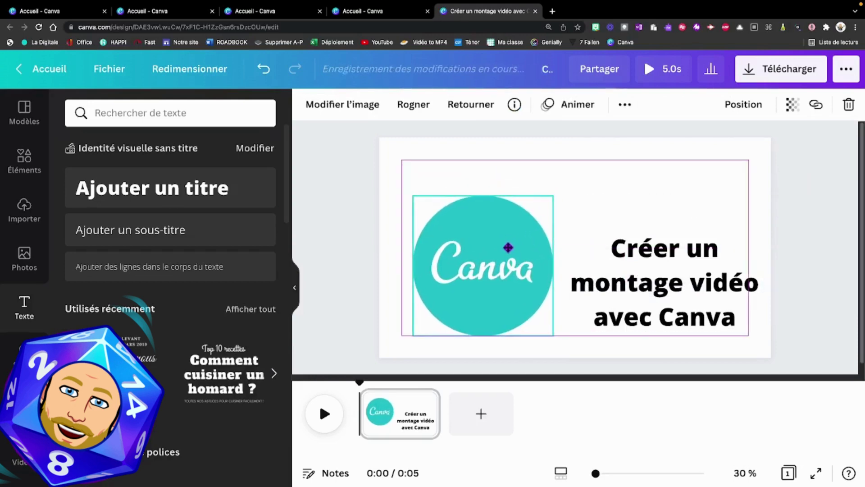
- Nudge the title upward and raise the logo so both sit level side by side
{"action": "left_click", "coordinate": [615, 249]}
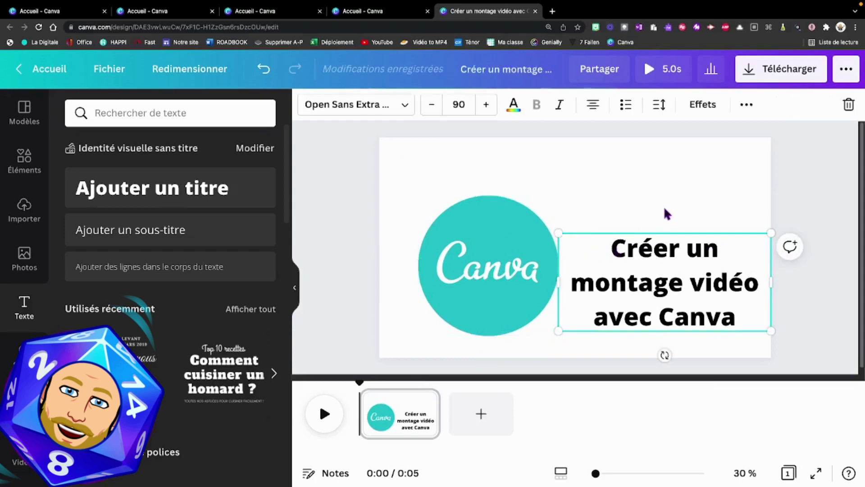
{"action": "key", "text": "Up"}
{"action": "key", "text": "Up"}
{"action": "key", "text": "Up"}
{"action": "key", "text": "Up"}
{"action": "key", "text": "Up"}
{"action": "key", "text": "Up"}
{"action": "key", "text": "Up"}
{"action": "key", "text": "Up"}
{"action": "key", "text": "Up"}
{"action": "key", "text": "Up"}
{"action": "key", "text": "Up"}
{"action": "key", "text": "Up"}
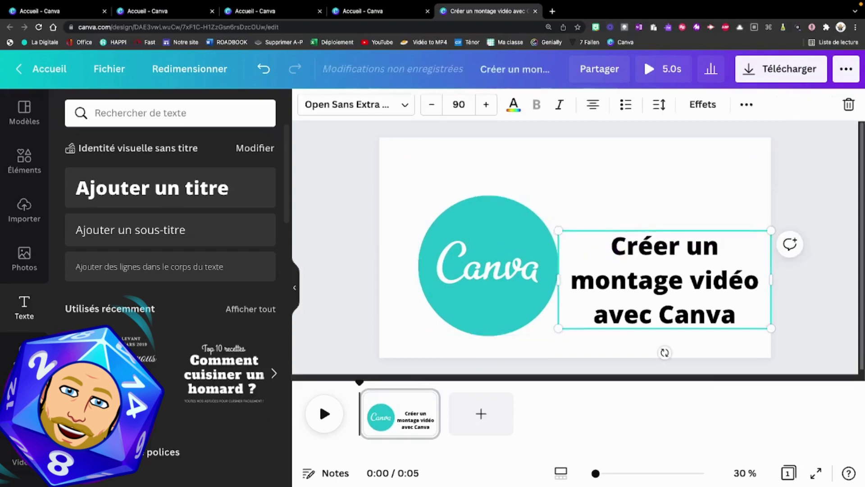
{"action": "key", "text": "Up"}
{"action": "key", "text": "Up"}
{"action": "key", "text": "Up"}
{"action": "key", "text": "Up"}
{"action": "key", "text": "Up"}
{"action": "key", "text": "Up"}
{"action": "key", "text": "Up"}
{"action": "key", "text": "Up"}
{"action": "key", "text": "Up"}
{"action": "key", "text": "Up"}
{"action": "key", "text": "Up"}
{"action": "key", "text": "Up"}
{"action": "key", "text": "Up"}
{"action": "key", "text": "Up"}
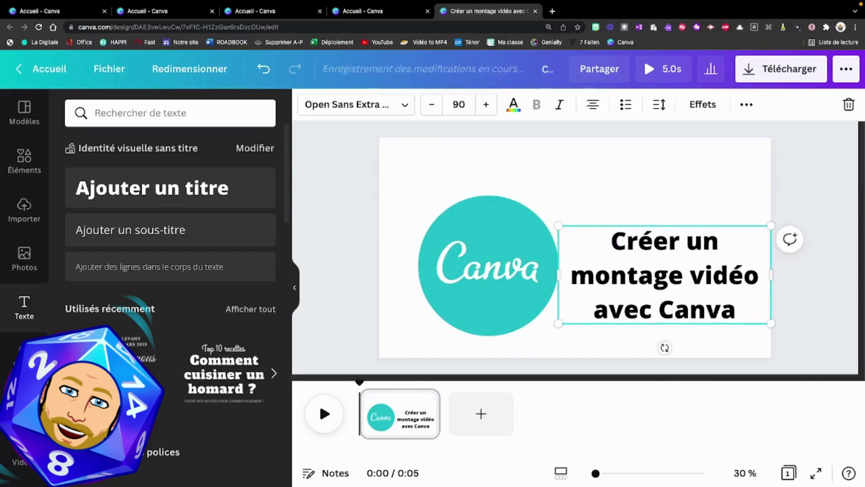
{"action": "key", "text": "Up"}
{"action": "key", "text": "Up"}
{"action": "key", "text": "Up"}
{"action": "key", "text": "Up"}
{"action": "key", "text": "Up"}
{"action": "key", "text": "Up"}
{"action": "key", "text": "Up"}
{"action": "key", "text": "Up"}
{"action": "key", "text": "Up"}
{"action": "key", "text": "Up"}
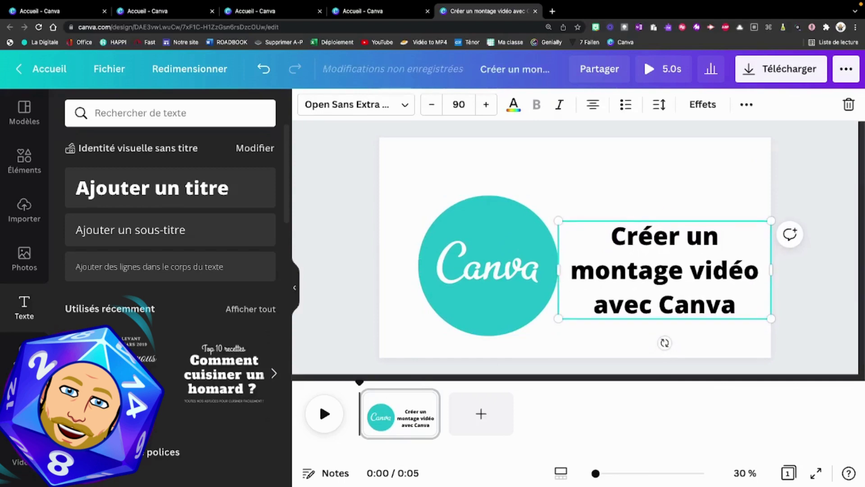
{"action": "key", "text": "Up"}
{"action": "key", "text": "Up"}
{"action": "key", "text": "Up"}
{"action": "key", "text": "Up"}
{"action": "key", "text": "Up"}
{"action": "key", "text": "Up"}
{"action": "key", "text": "Up"}
{"action": "key", "text": "Up"}
{"action": "key", "text": "Up"}
{"action": "key", "text": "Up"}
{"action": "key", "text": "Up"}
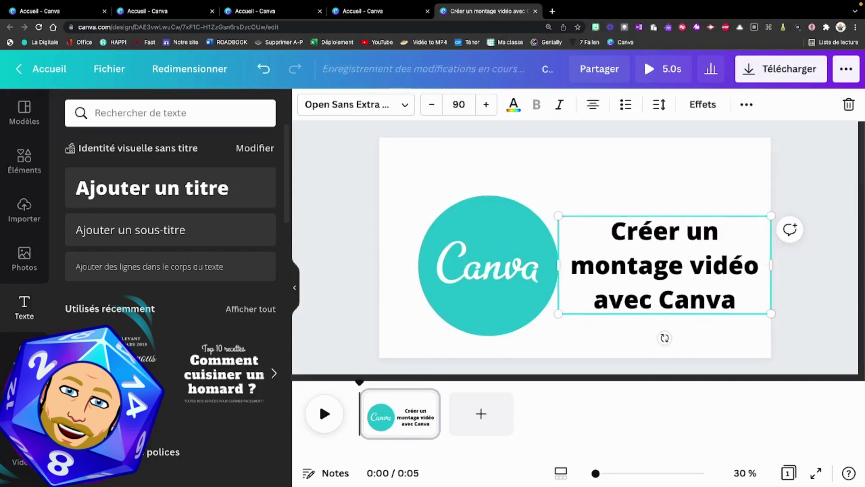
{"action": "key", "text": "Up"}
{"action": "key", "text": "Up"}
{"action": "key", "text": "Up"}
{"action": "key", "text": "Up"}
{"action": "key", "text": "Up"}
{"action": "key", "text": "Up"}
{"action": "key", "text": "Up"}
{"action": "key", "text": "Up"}
{"action": "key", "text": "Up"}
{"action": "key", "text": "Up"}
{"action": "key", "text": "Up"}
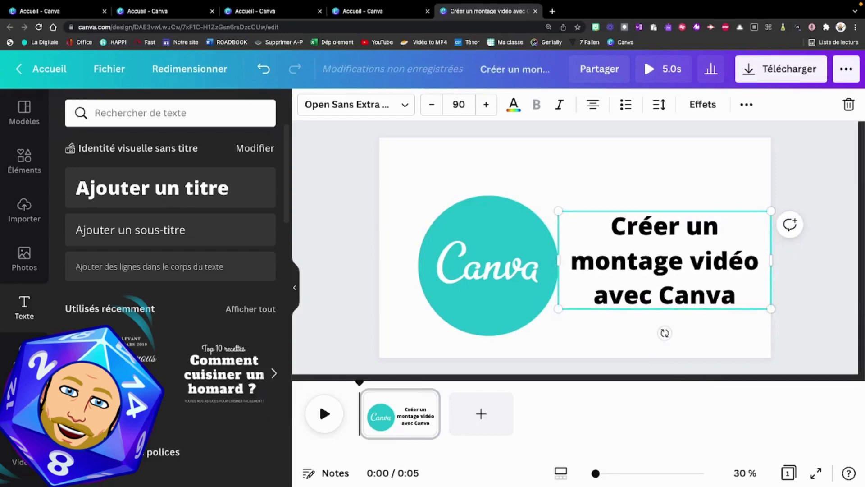
{"action": "key", "text": "Up"}
{"action": "key", "text": "Up"}
{"action": "key", "text": "Up"}
{"action": "key", "text": "Up"}
{"action": "key", "text": "Up"}
{"action": "key", "text": "Up"}
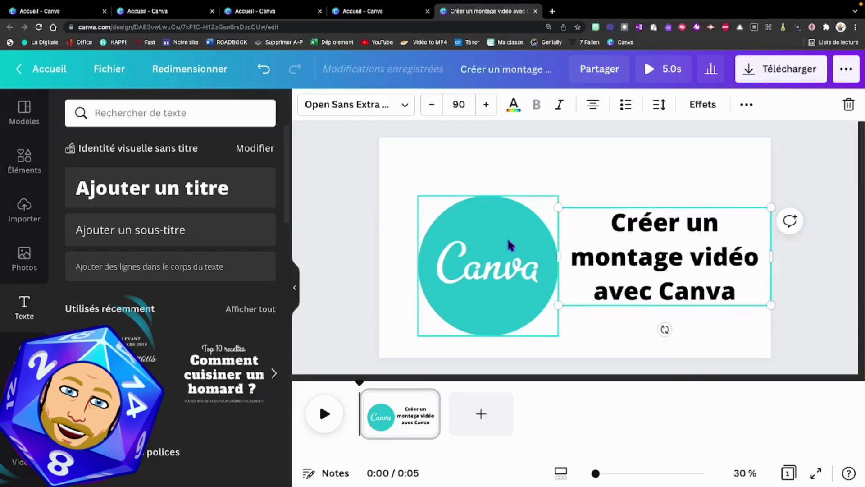
{"action": "left_click_drag", "start_coordinate": [510, 242], "coordinate": [511, 232]}
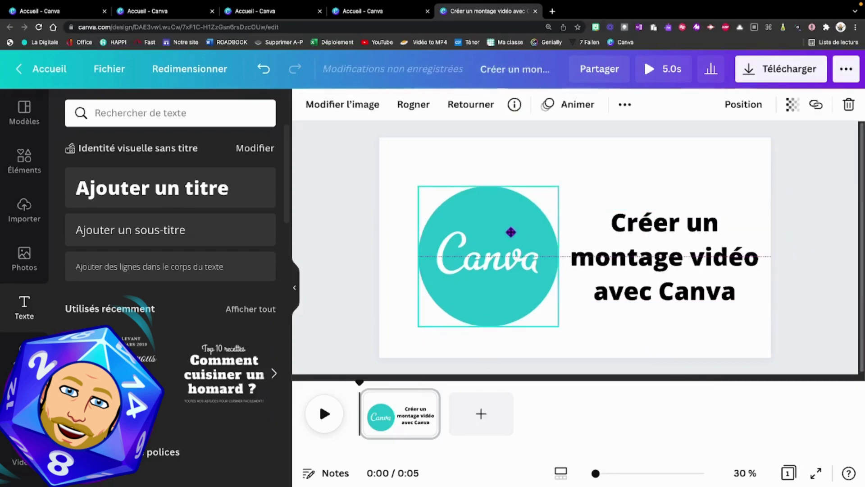
{"action": "left_click", "coordinate": [615, 187]}
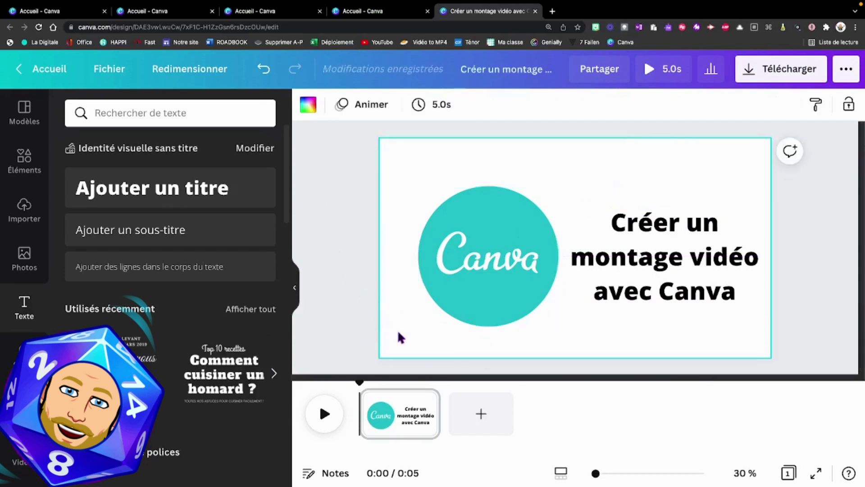
- Add a second page and place the 8:43 uploaded screen recording on it
{"action": "left_click", "coordinate": [489, 409]}
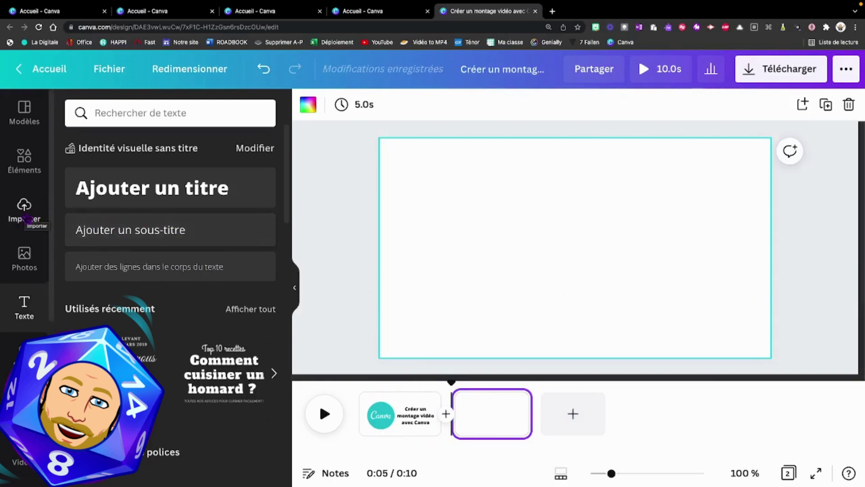
{"action": "left_click", "coordinate": [25, 212]}
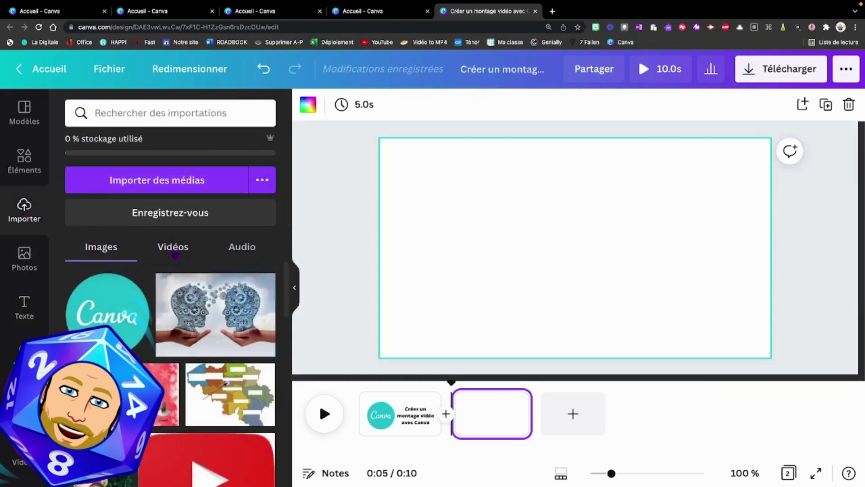
{"action": "left_click", "coordinate": [175, 254]}
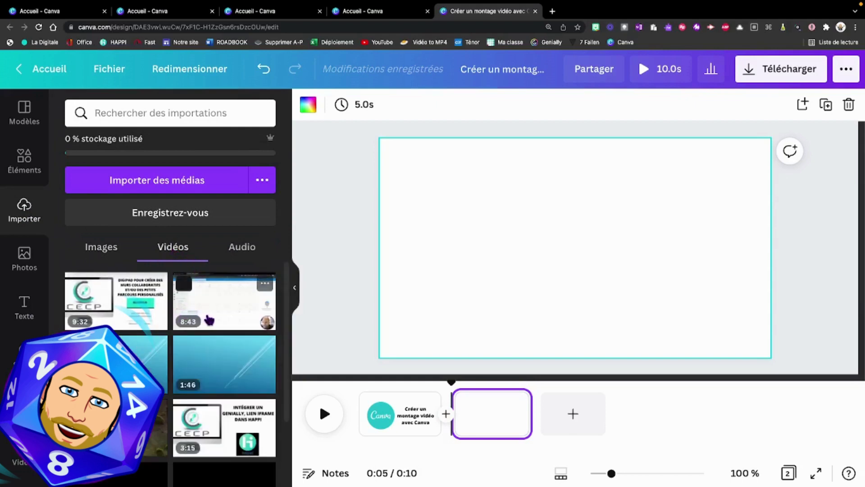
{"action": "scroll", "coordinate": [208, 319], "scroll_direction": "down", "scroll_amount": 3}
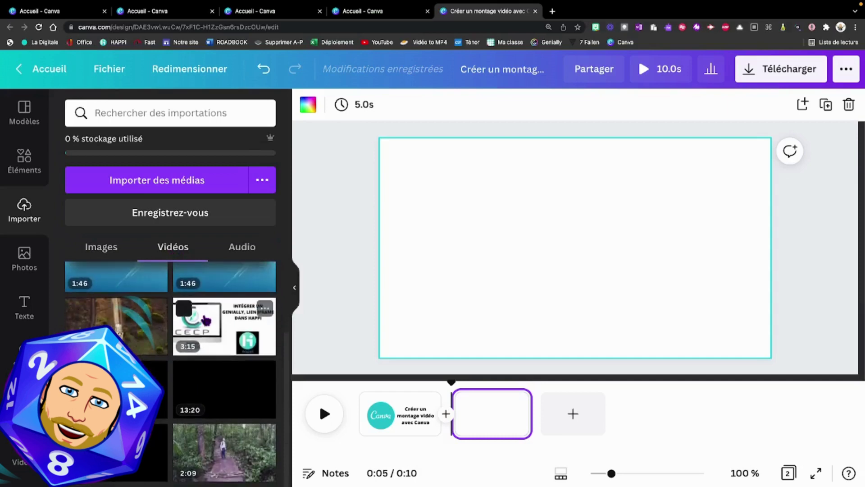
{"action": "scroll", "coordinate": [209, 319], "scroll_direction": "up", "scroll_amount": 3}
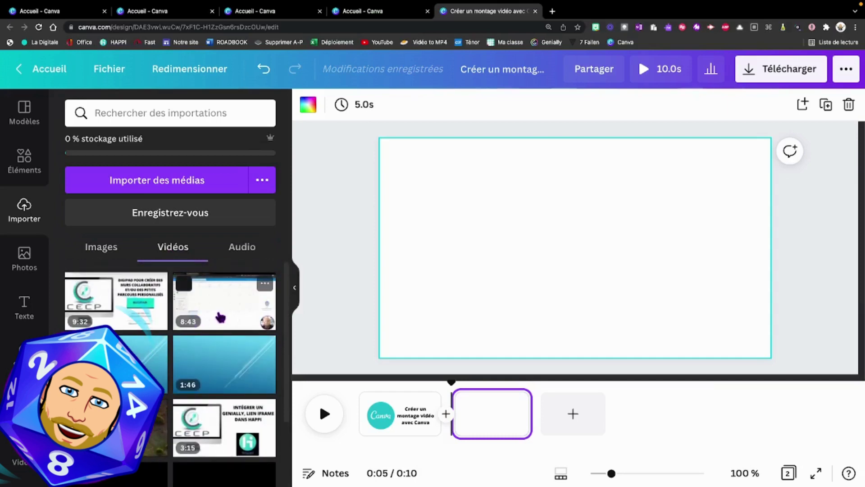
{"action": "left_click_drag", "start_coordinate": [226, 321], "coordinate": [395, 278]}
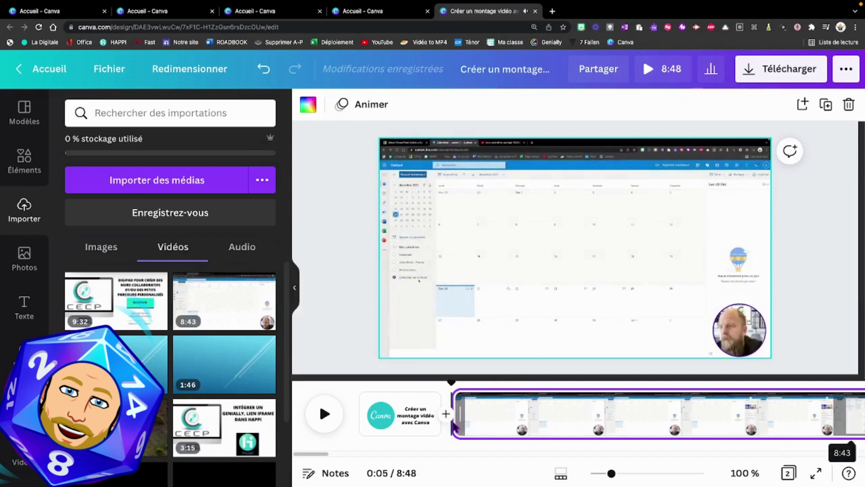
- Pause the video and scrub the timeline to find where the recording should be cut
{"action": "left_click", "coordinate": [441, 346]}
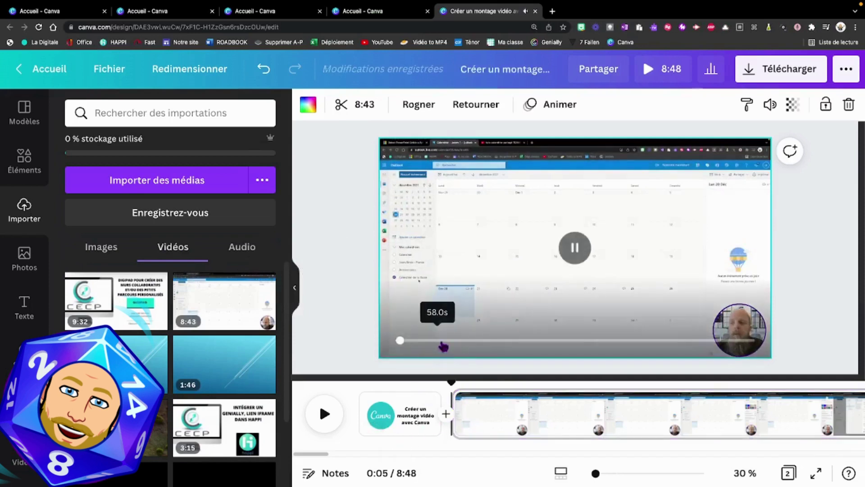
{"action": "left_click", "coordinate": [574, 246]}
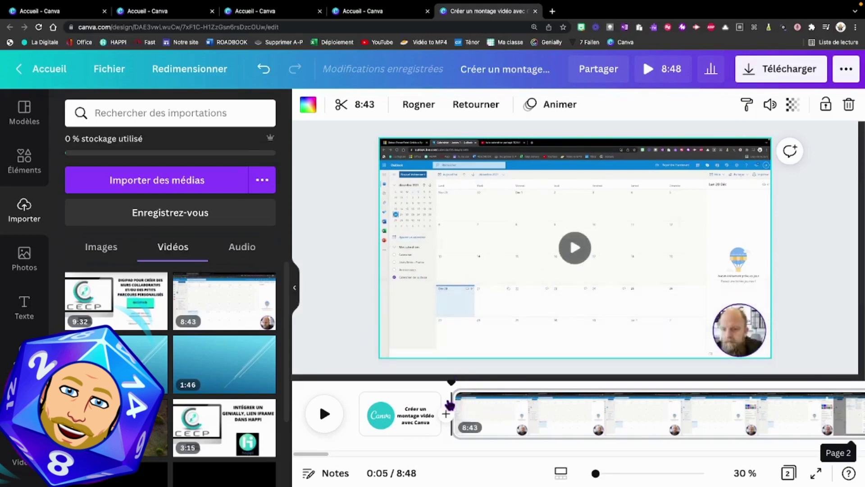
{"action": "left_click_drag", "start_coordinate": [450, 383], "coordinate": [860, 383]}
{"action": "left_click_drag", "start_coordinate": [858, 428], "coordinate": [370, 332]}
{"action": "left_click_drag", "start_coordinate": [365, 383], "coordinate": [771, 384]}
{"action": "left_click_drag", "start_coordinate": [747, 383], "coordinate": [505, 372]}
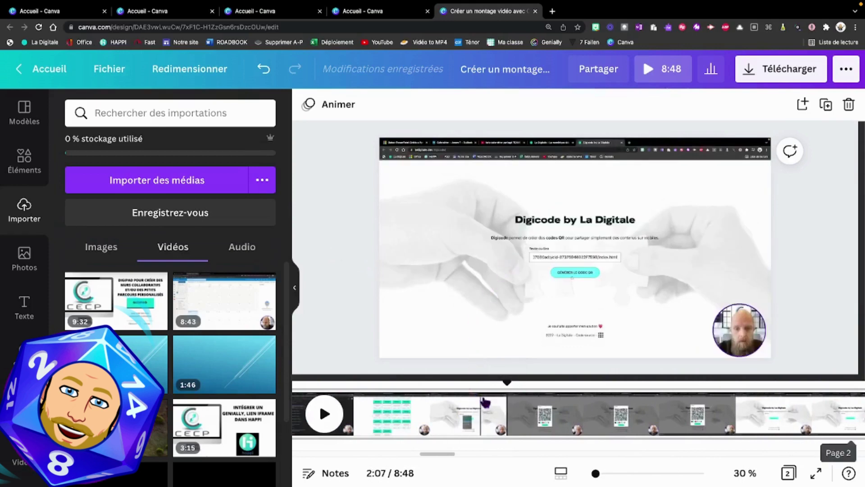
- Split the recording at 2:07 with Diviser and insert a blank 5-second page between the parts
{"action": "right_click", "coordinate": [507, 415]}
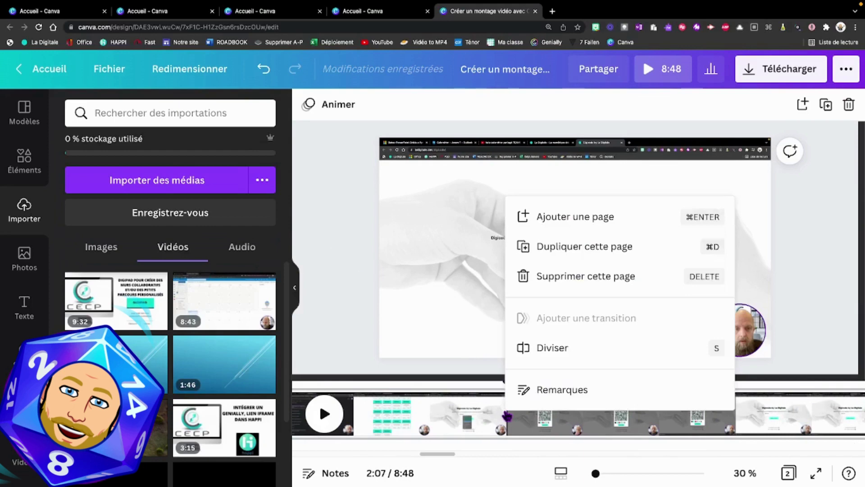
{"action": "left_click", "coordinate": [535, 356]}
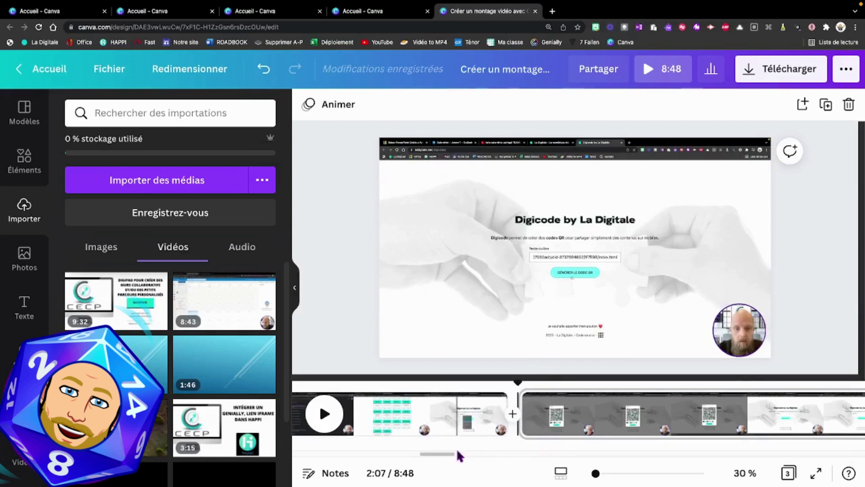
{"action": "left_click", "coordinate": [513, 405]}
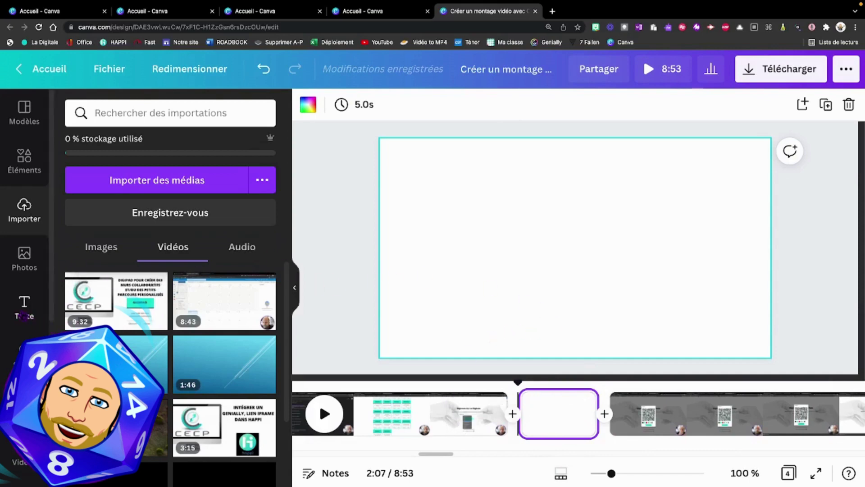
- Title the blank page 'Créer un QR Code' and move the playhead back to an earlier point
{"action": "left_click", "coordinate": [23, 314]}
{"action": "left_click", "coordinate": [245, 195]}
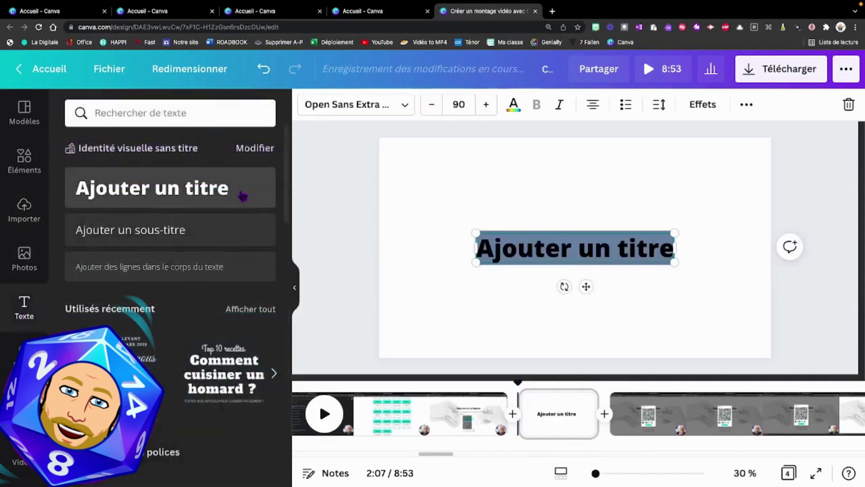
{"action": "type", "text": "Créer un"}
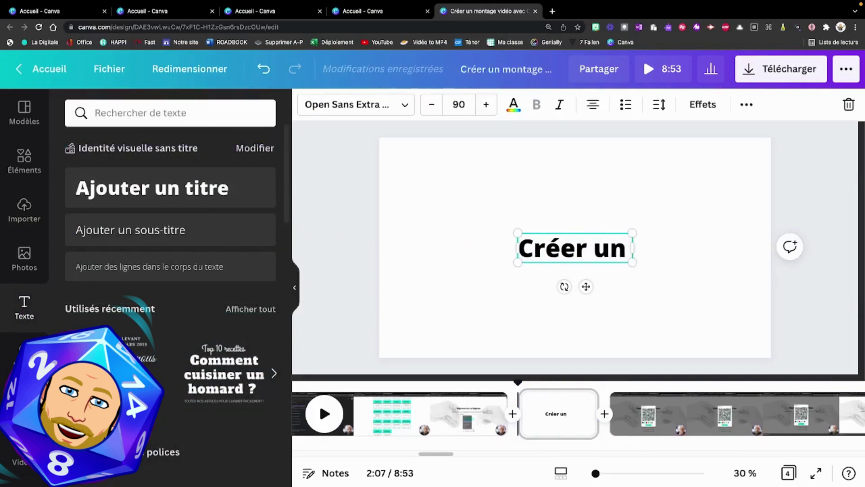
{"action": "type", "text": " QR Co"}
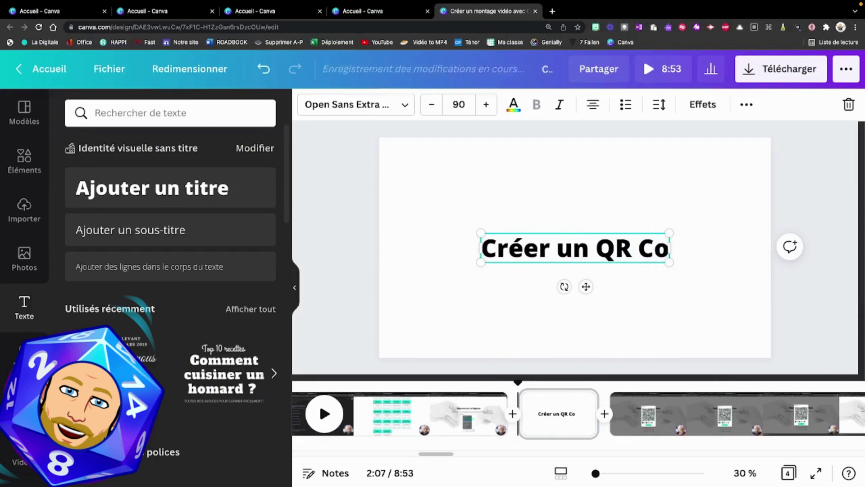
{"action": "type", "text": "de"}
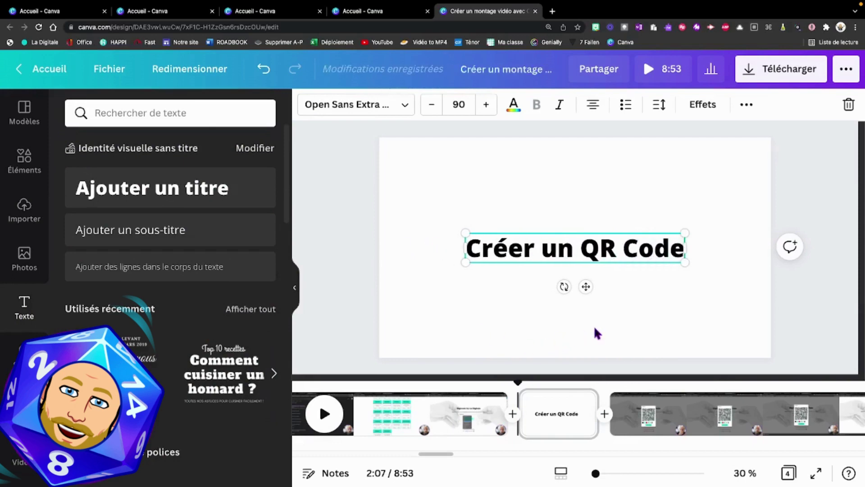
{"action": "left_click", "coordinate": [663, 319]}
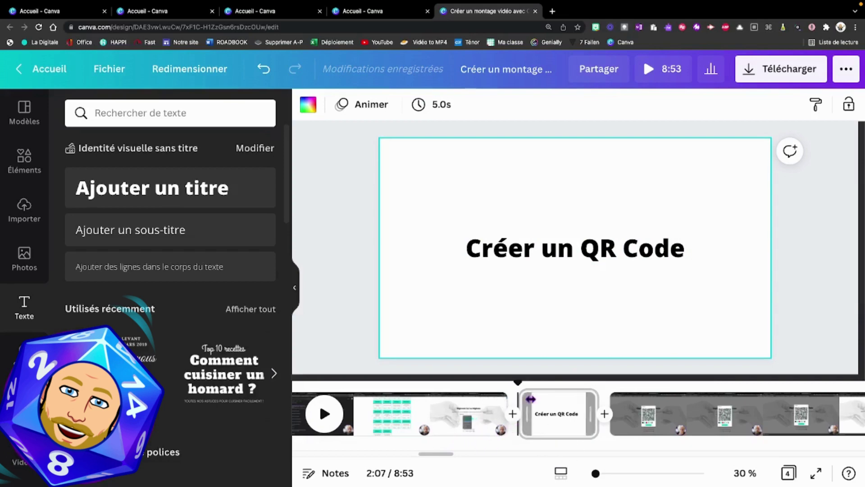
{"action": "mouse_move", "coordinate": [519, 383]}
{"action": "left_mouse_down"}
{"action": "mouse_move", "coordinate": [353, 381]}
{"action": "mouse_move", "coordinate": [607, 381]}
{"action": "mouse_move", "coordinate": [713, 362]}
{"action": "mouse_move", "coordinate": [812, 363]}
{"action": "mouse_move", "coordinate": [396, 361]}
{"action": "mouse_move", "coordinate": [536, 360]}
{"action": "mouse_move", "coordinate": [361, 334]}
{"action": "mouse_move", "coordinate": [466, 355]}
{"action": "mouse_move", "coordinate": [610, 334]}
{"action": "mouse_move", "coordinate": [725, 360]}
{"action": "mouse_move", "coordinate": [778, 360]}
{"action": "mouse_move", "coordinate": [431, 325]}
{"action": "mouse_move", "coordinate": [438, 325]}
{"action": "mouse_move", "coordinate": [437, 339]}
{"action": "left_mouse_up"}
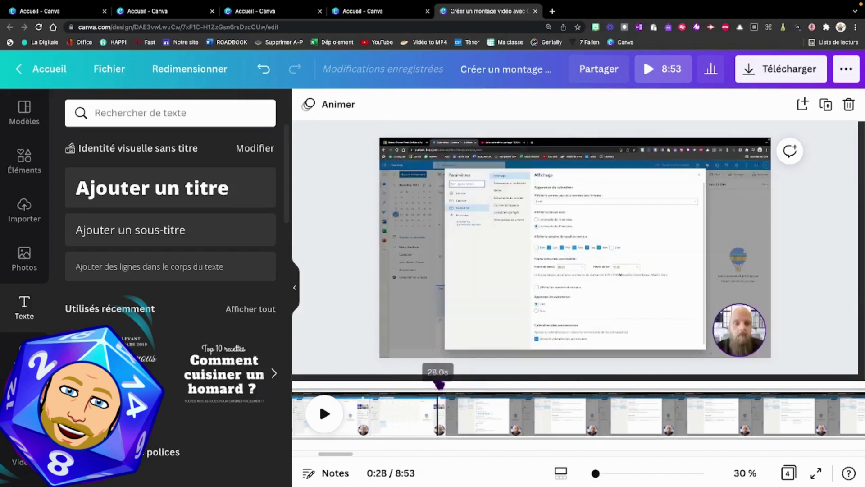
- Split the first recording clip again at 0:23, making five pages
{"action": "left_click_drag", "start_coordinate": [439, 384], "coordinate": [629, 394]}
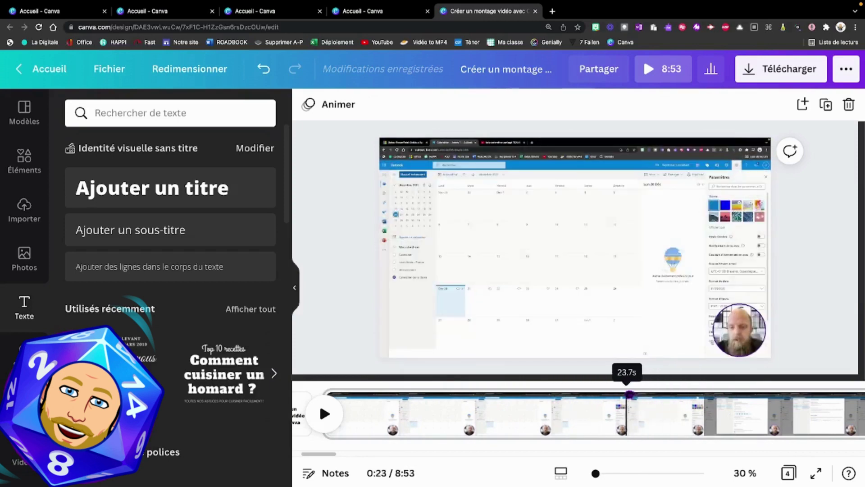
{"action": "right_click", "coordinate": [627, 418]}
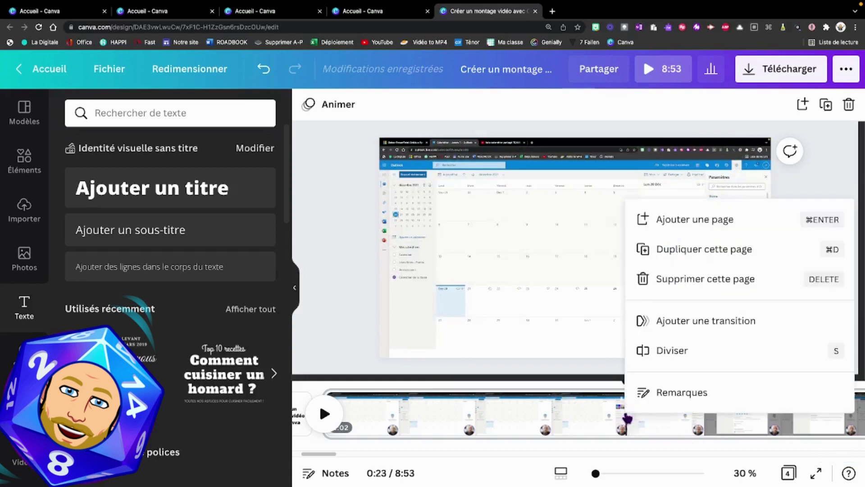
{"action": "left_click", "coordinate": [659, 354]}
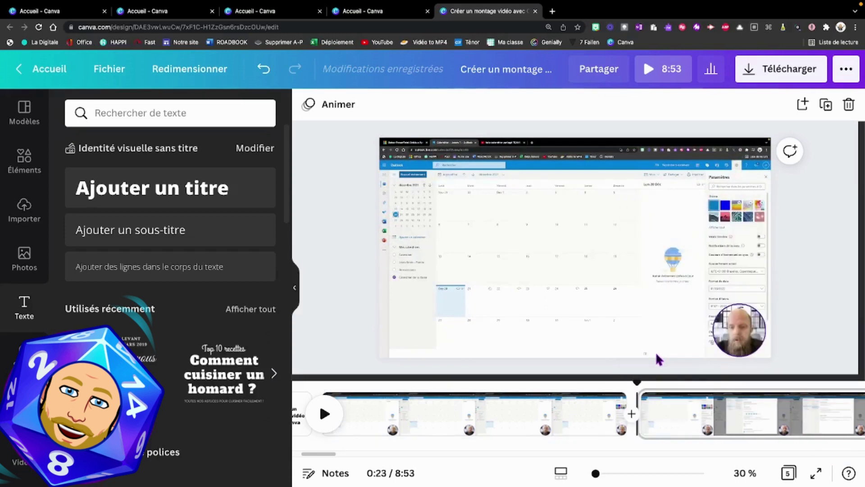
- Insert a blank page after the new split and give it a 'Titre' heading
{"action": "left_click", "coordinate": [632, 413]}
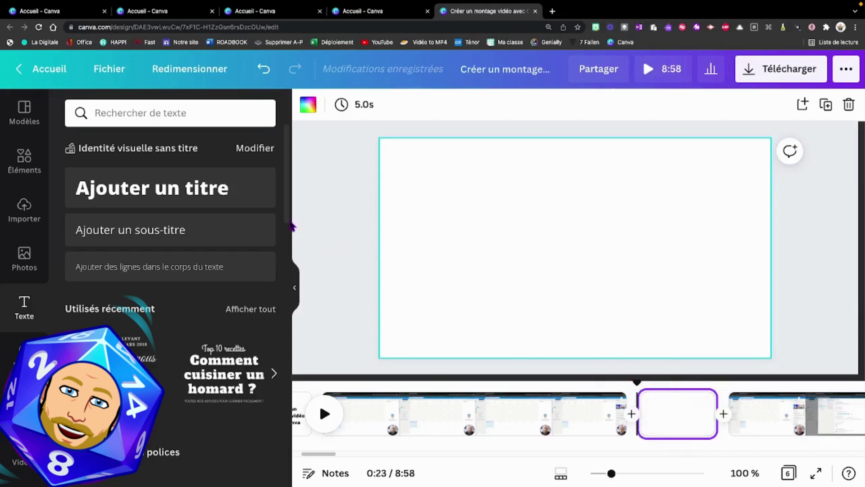
{"action": "left_click", "coordinate": [222, 188]}
{"action": "type", "text": "Titre"}
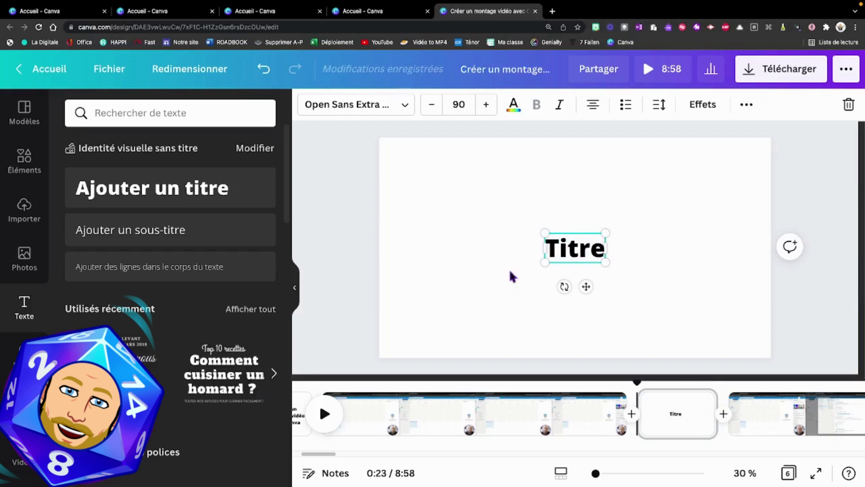
{"action": "left_click", "coordinate": [468, 297]}
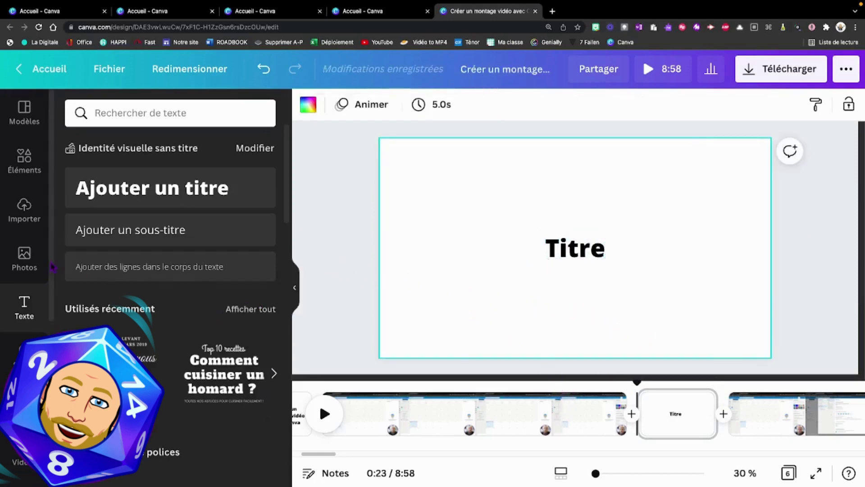
- Apply the space-galaxy background to that page and make the Titre text white
{"action": "scroll", "coordinate": [25, 225], "scroll_direction": "down", "scroll_amount": 6}
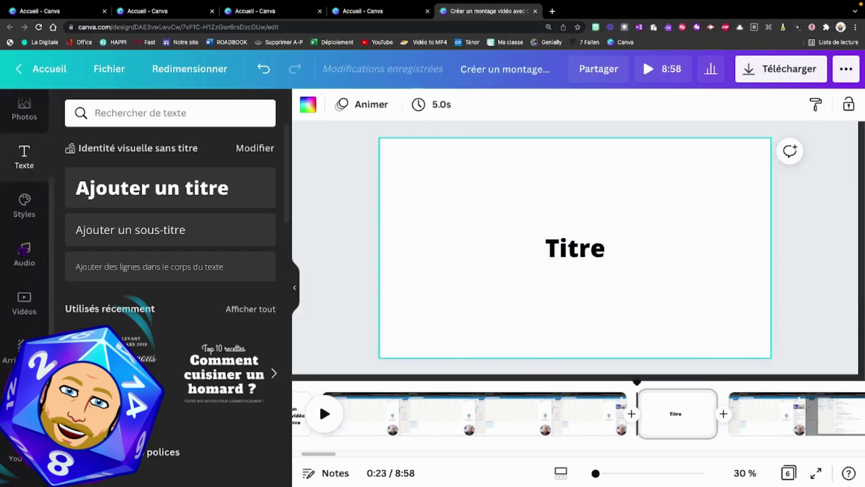
{"action": "left_click", "coordinate": [27, 216]}
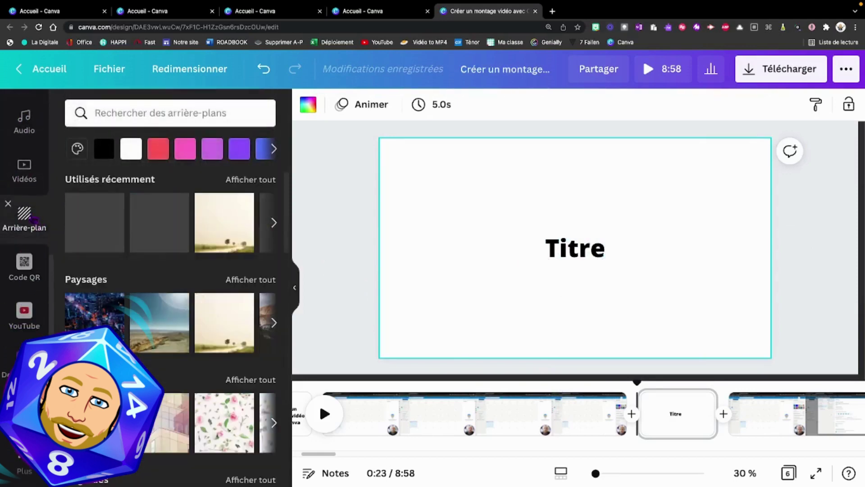
{"action": "left_click", "coordinate": [100, 231]}
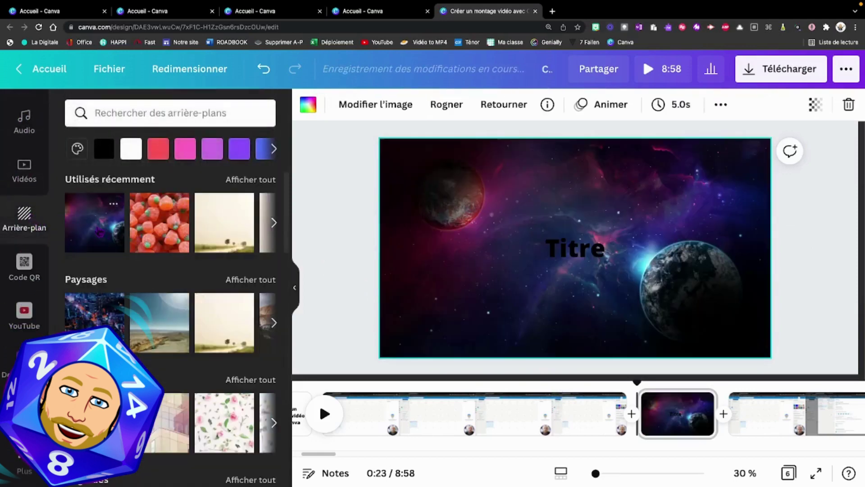
{"action": "left_click", "coordinate": [573, 259]}
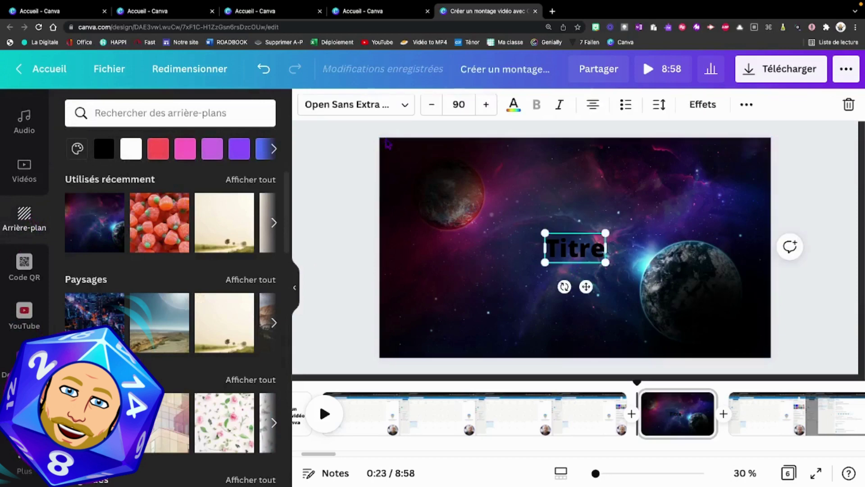
{"action": "left_click", "coordinate": [513, 107]}
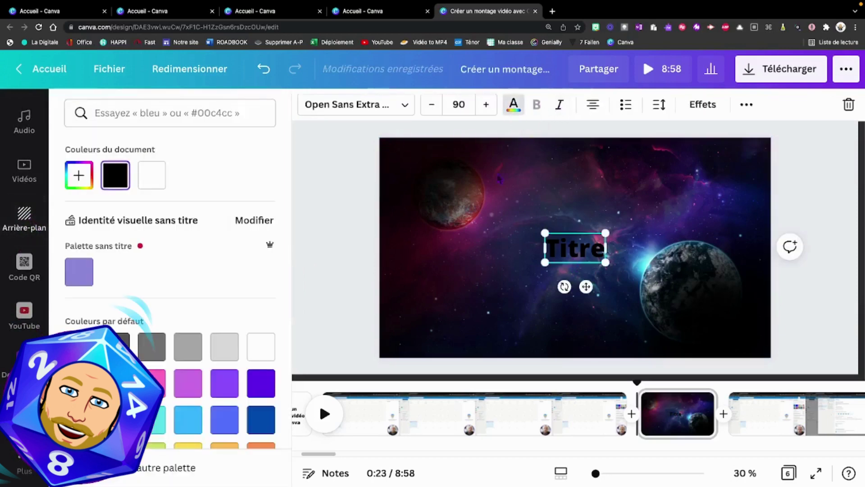
{"action": "left_click", "coordinate": [153, 180]}
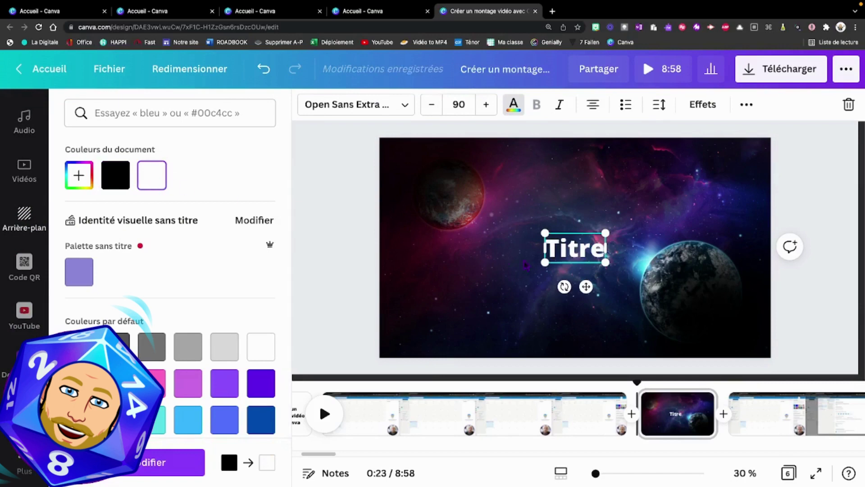
{"action": "key", "text": "Escape"}
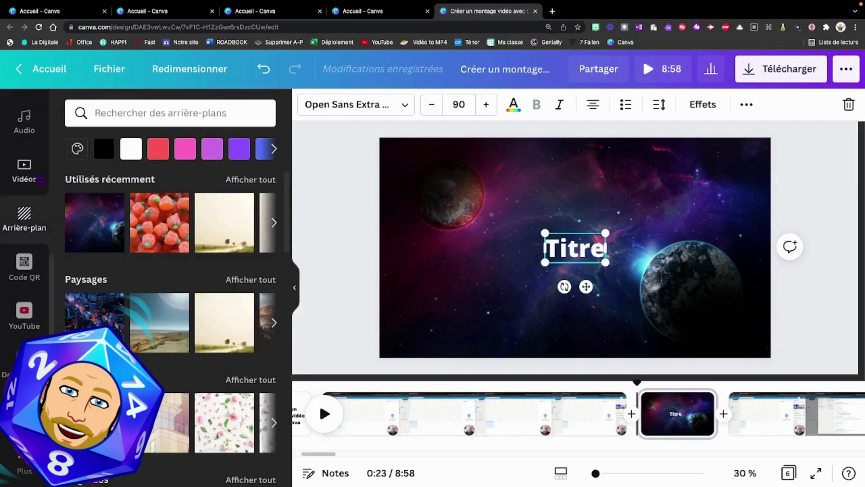
- Browse the stock videos, then show the still-empty Audio tab of uploaded media
{"action": "left_click", "coordinate": [40, 181]}
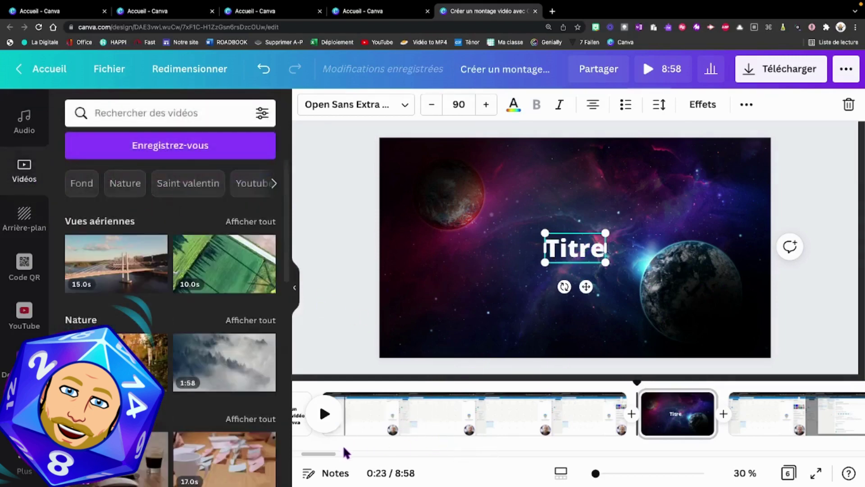
{"action": "scroll", "coordinate": [322, 458], "scroll_direction": "left", "scroll_amount": 5}
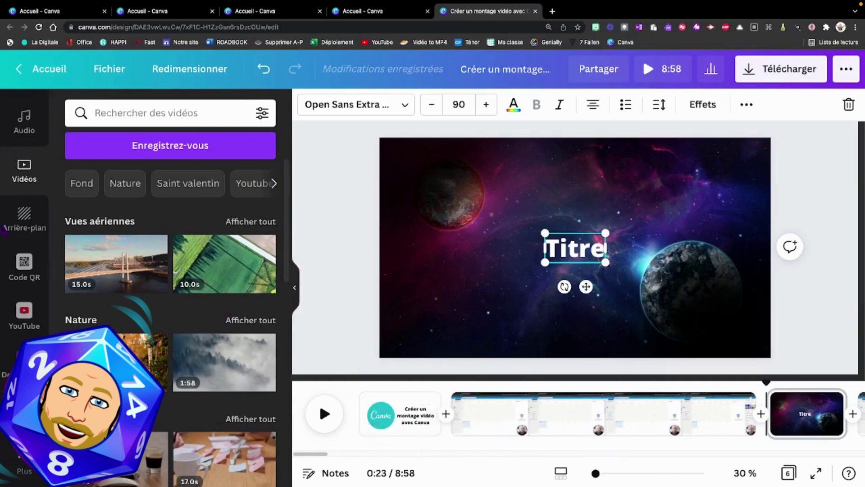
{"action": "scroll", "coordinate": [83, 200], "scroll_direction": "down", "scroll_amount": 1}
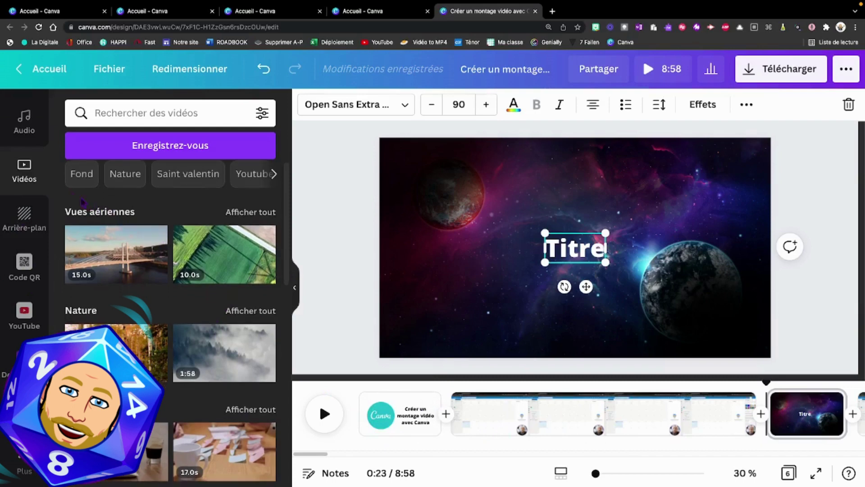
{"action": "scroll", "coordinate": [42, 150], "scroll_direction": "up", "scroll_amount": 6}
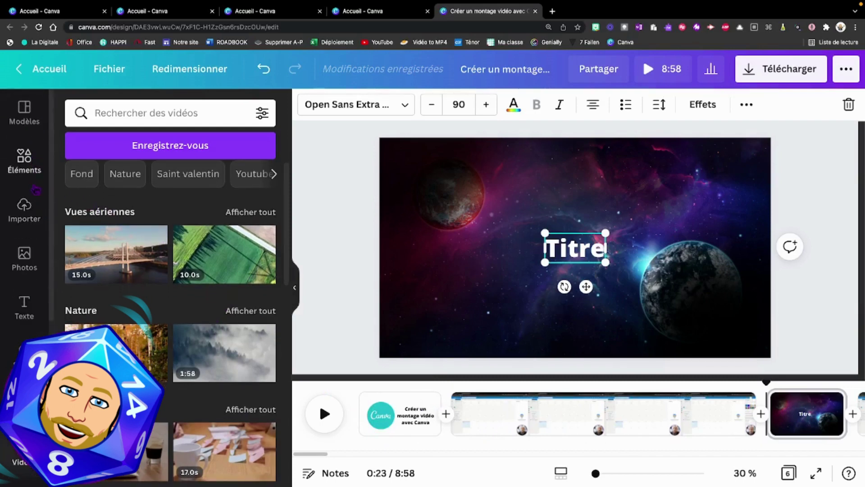
{"action": "scroll", "coordinate": [36, 190], "scroll_direction": "down", "scroll_amount": 1}
{"action": "left_click", "coordinate": [25, 193]}
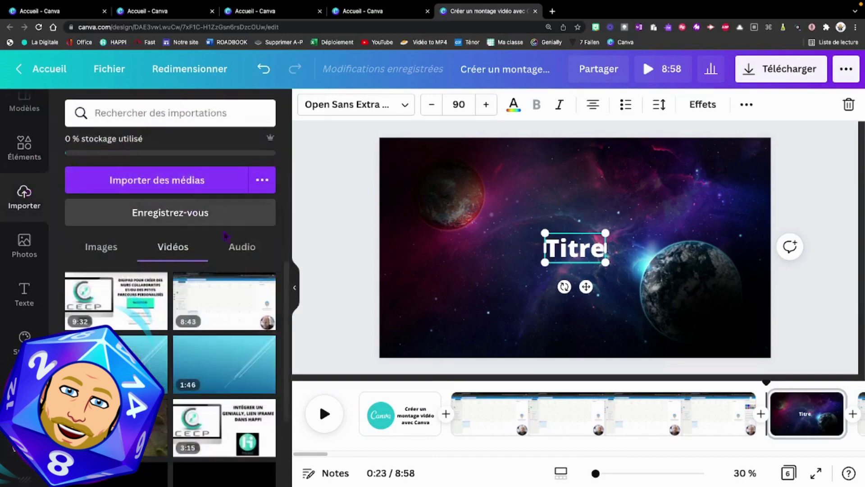
{"action": "left_click", "coordinate": [242, 248]}
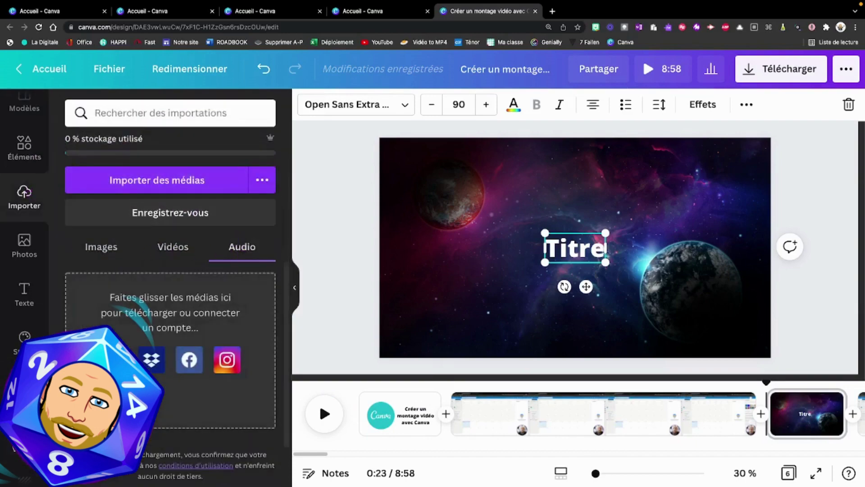
{"action": "scroll", "coordinate": [25, 302], "scroll_direction": "down", "scroll_amount": 5}
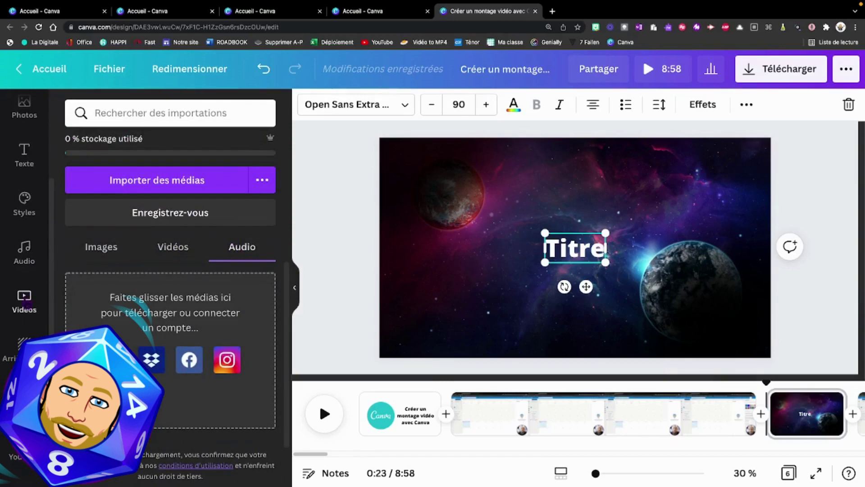
- Filter stock music to Instruments and add the track Miles to Go to the timeline
{"action": "left_click", "coordinate": [25, 253]}
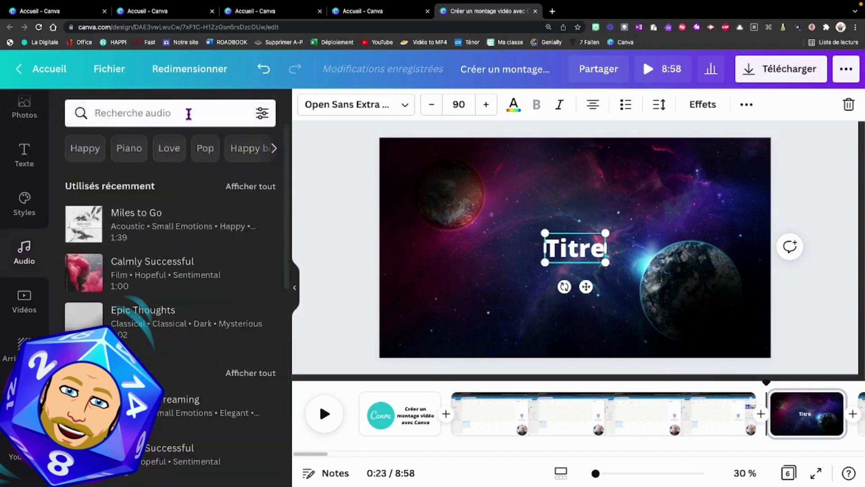
{"action": "left_click", "coordinate": [262, 114]}
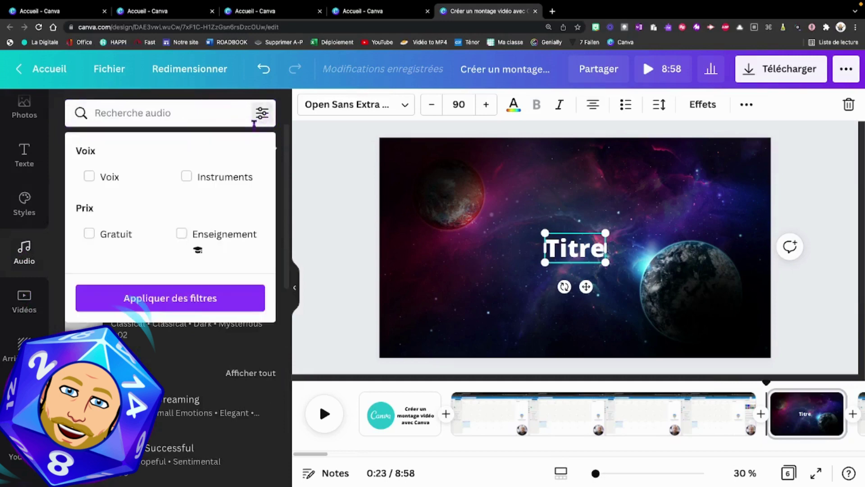
{"action": "left_click", "coordinate": [192, 177]}
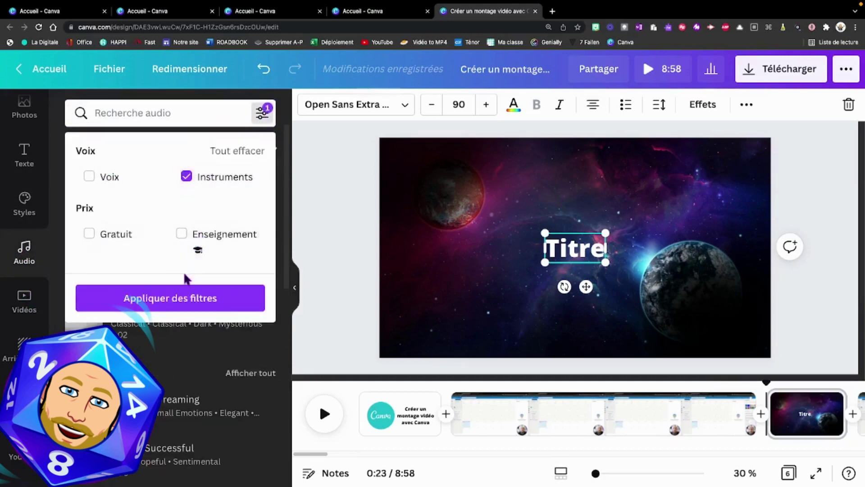
{"action": "left_click", "coordinate": [185, 305]}
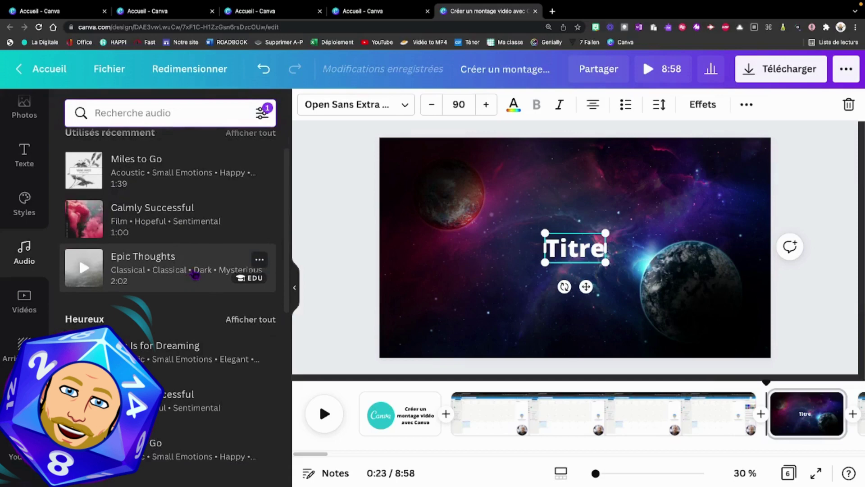
{"action": "scroll", "coordinate": [195, 274], "scroll_direction": "down", "scroll_amount": 3}
{"action": "scroll", "coordinate": [194, 274], "scroll_direction": "up", "scroll_amount": 4}
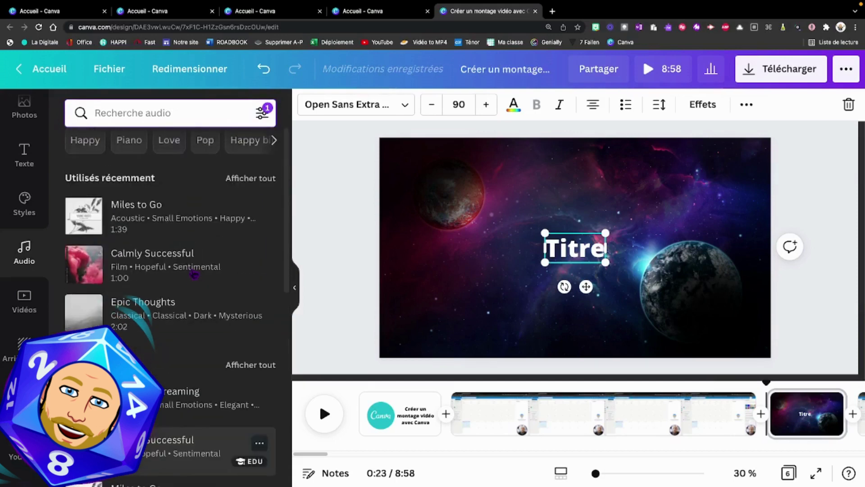
{"action": "scroll", "coordinate": [194, 274], "scroll_direction": "up", "scroll_amount": 1}
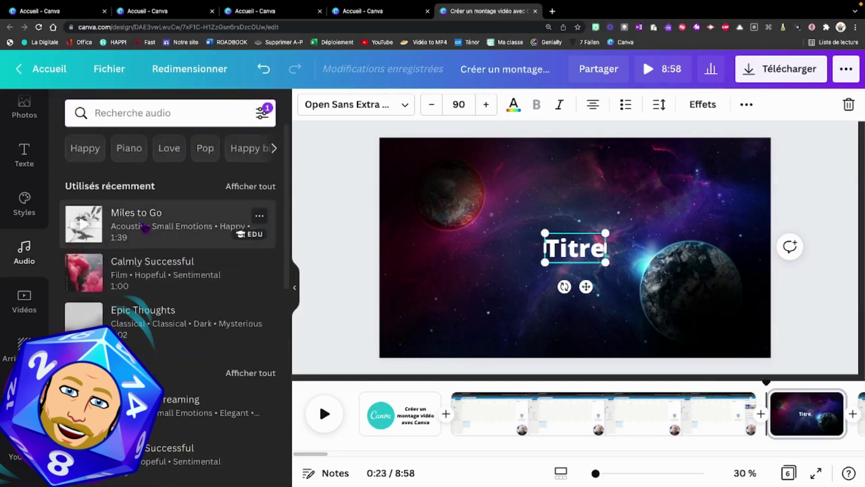
{"action": "left_click_drag", "start_coordinate": [145, 228], "coordinate": [377, 451]}
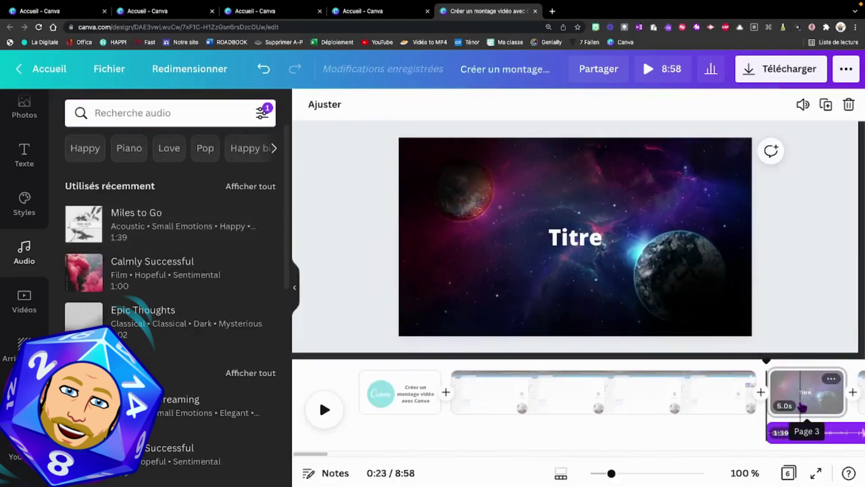
- Move the Miles to Go music to start at 0:00 and duplicate the track
{"action": "left_click_drag", "start_coordinate": [826, 436], "coordinate": [323, 419]}
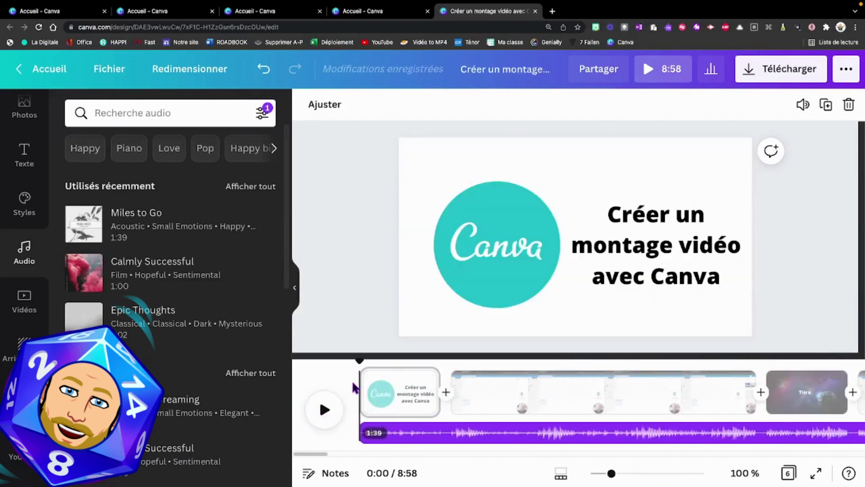
{"action": "left_click_drag", "start_coordinate": [358, 364], "coordinate": [596, 359]}
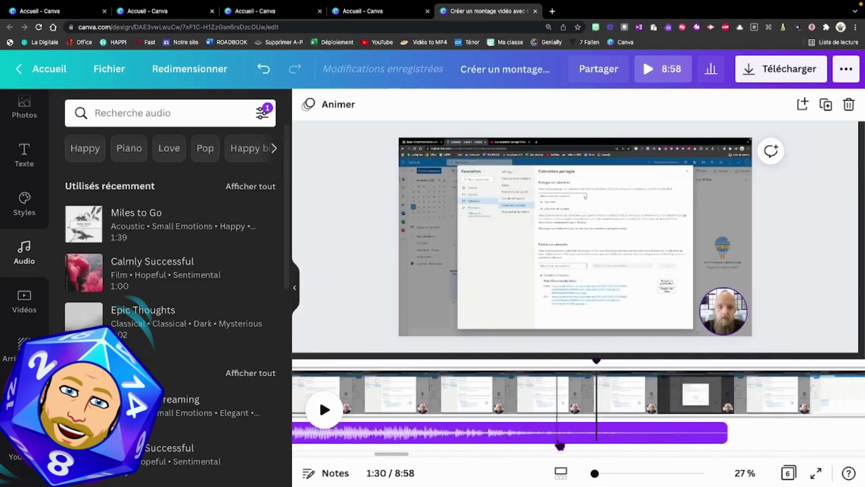
{"action": "left_click", "coordinate": [569, 442]}
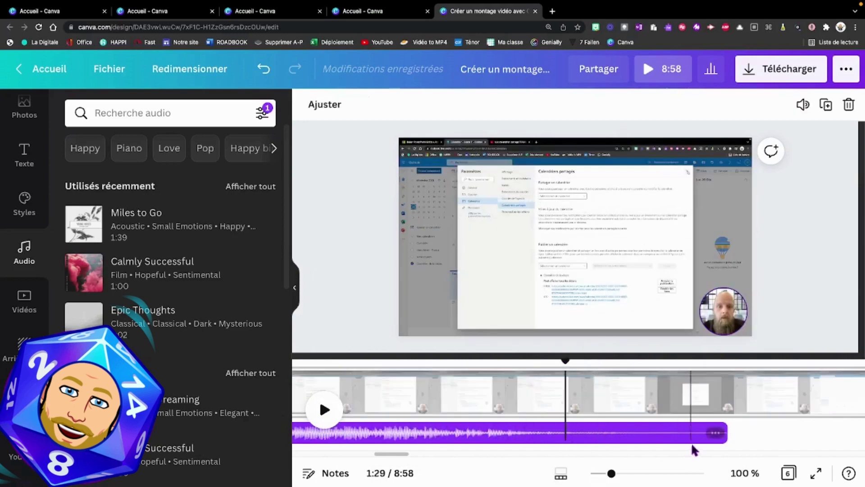
{"action": "right_click", "coordinate": [722, 442]}
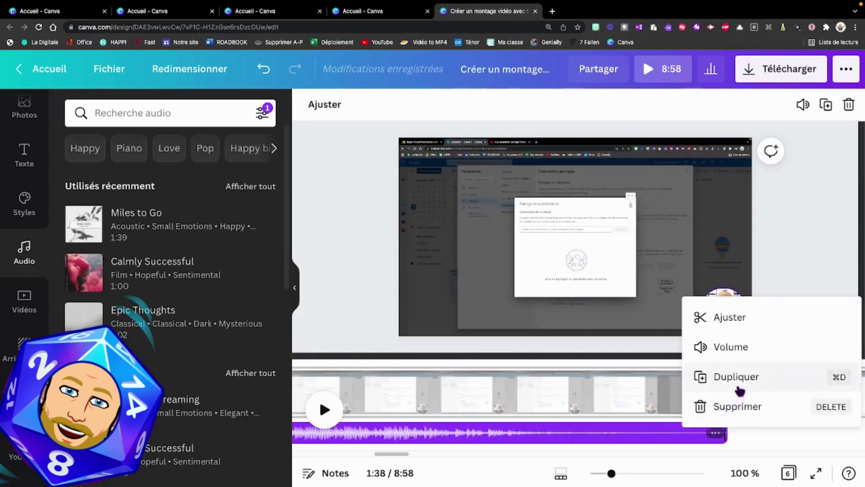
{"action": "left_click", "coordinate": [738, 387]}
- Position the duplicated music track so it starts at 1:39
{"action": "left_click_drag", "start_coordinate": [667, 429], "coordinate": [579, 445]}
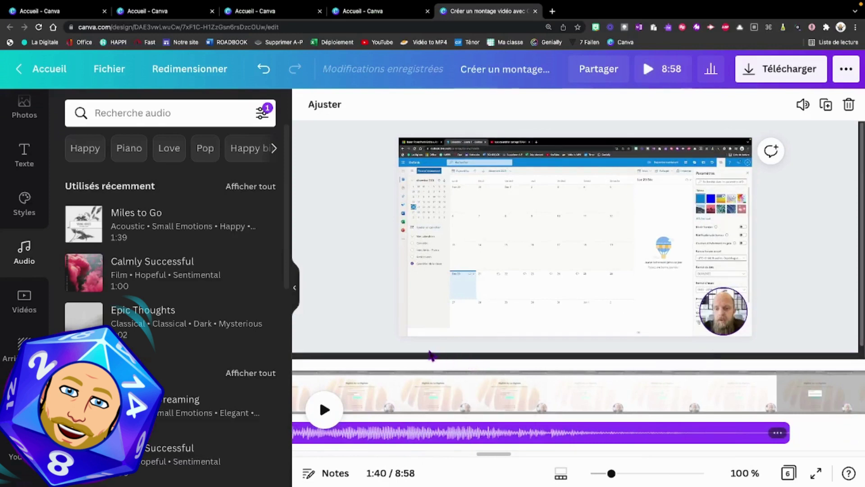
{"action": "scroll", "coordinate": [584, 447], "scroll_direction": "left", "scroll_amount": 1}
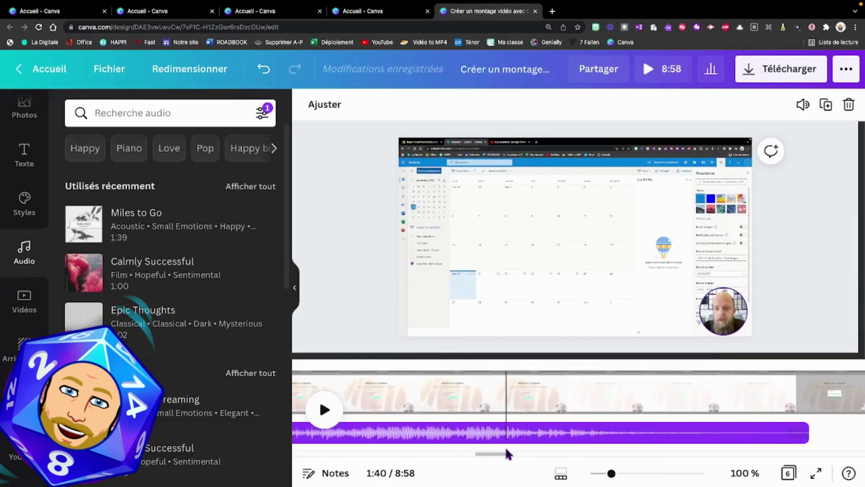
{"action": "left_click_drag", "start_coordinate": [505, 457], "coordinate": [412, 441]}
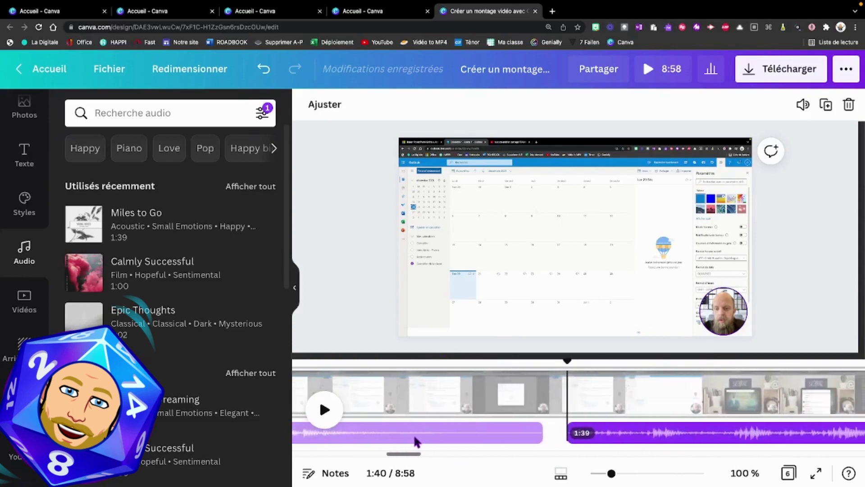
{"action": "left_click_drag", "start_coordinate": [622, 436], "coordinate": [599, 429]}
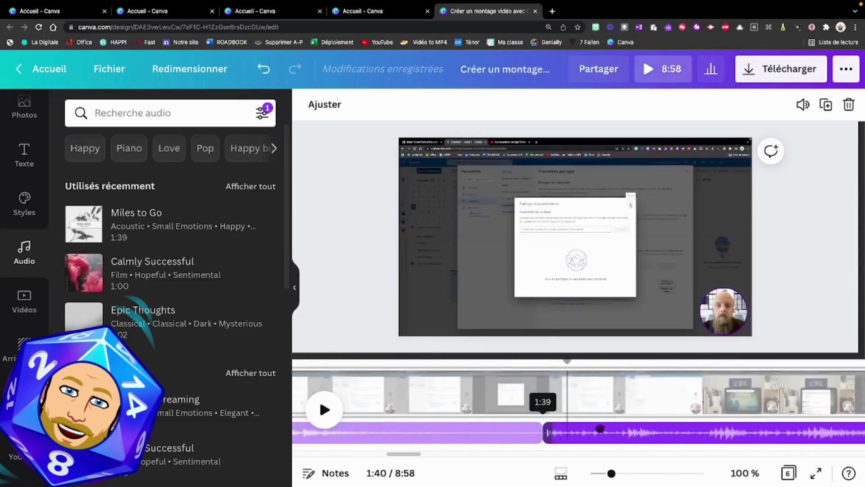
{"action": "left_click", "coordinate": [548, 364]}
{"action": "left_click_drag", "start_coordinate": [559, 368], "coordinate": [718, 361]}
{"action": "left_click_drag", "start_coordinate": [646, 362], "coordinate": [586, 363]}
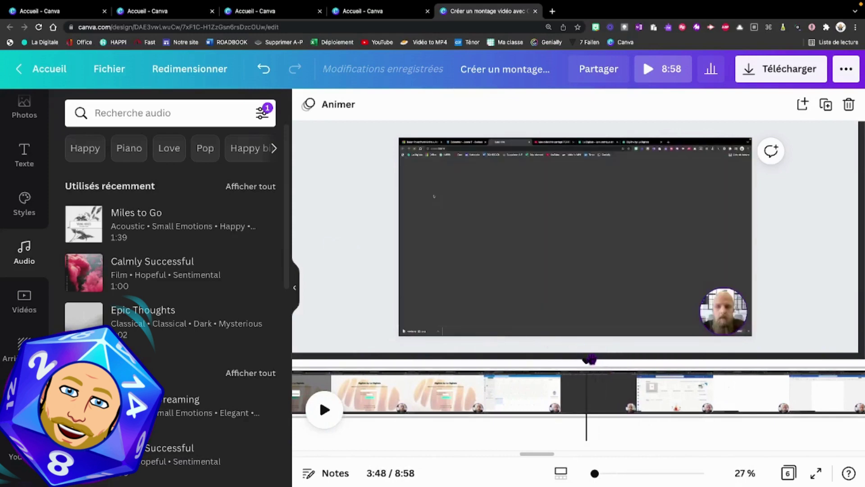
- Preview the montage from the title page, then select the Miles to Go music track
{"action": "left_click_drag", "start_coordinate": [589, 361], "coordinate": [270, 265]}
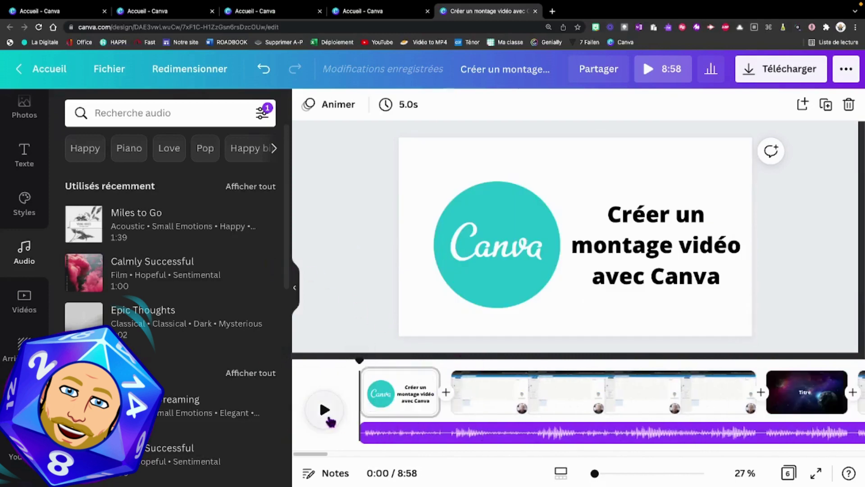
{"action": "left_click", "coordinate": [324, 410]}
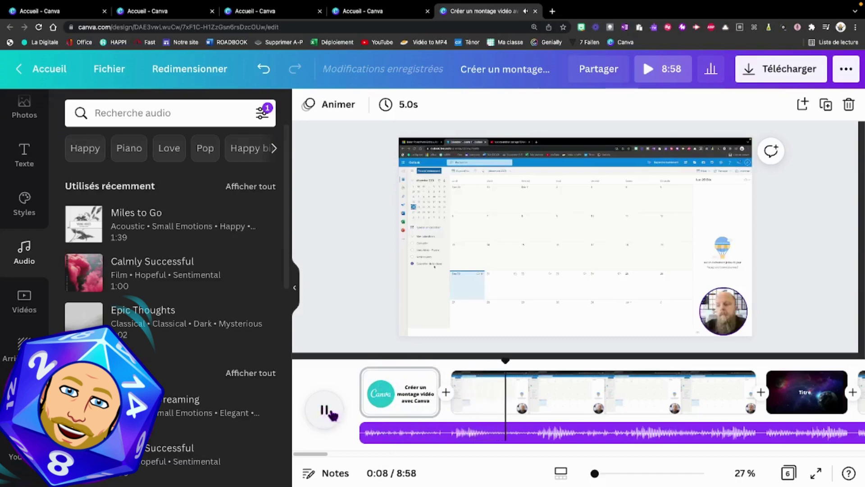
{"action": "left_click", "coordinate": [331, 412]}
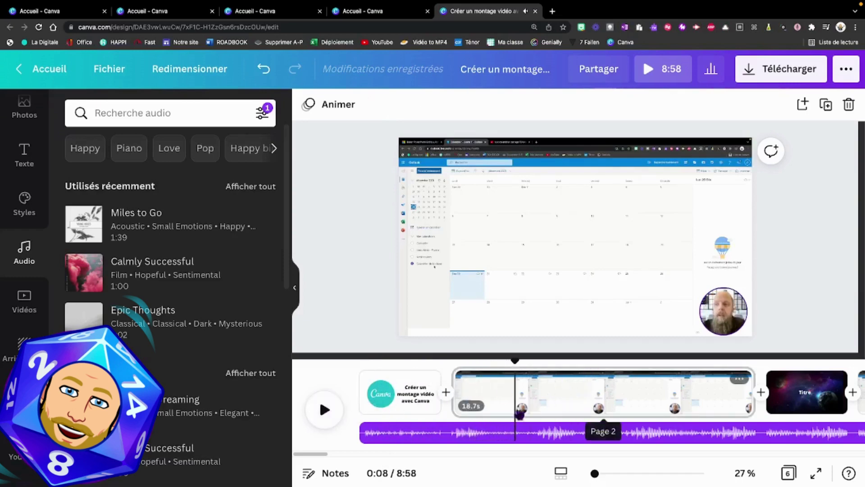
{"action": "left_click", "coordinate": [469, 436]}
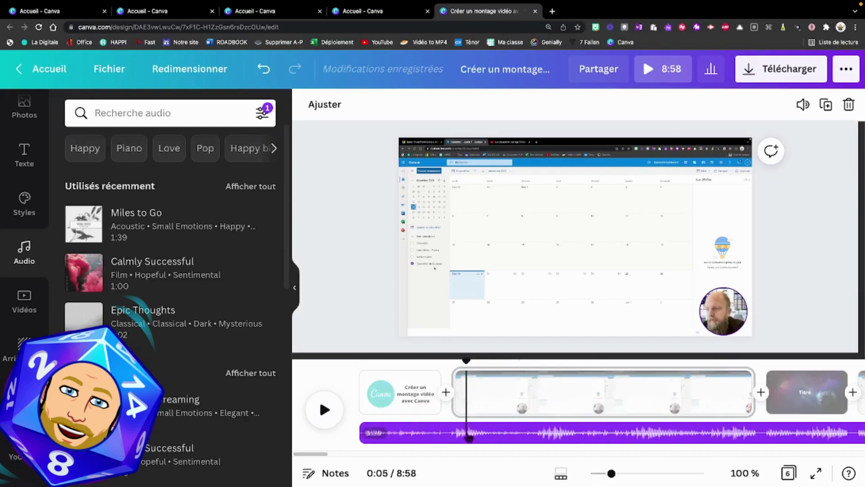
- Lower the Miles to Go music volume from 100 and replay from the title page to check
{"action": "right_click", "coordinate": [491, 436]}
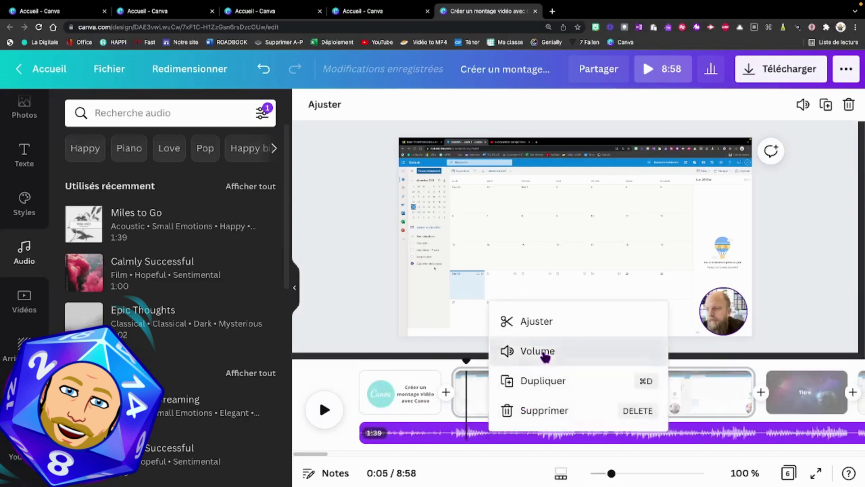
{"action": "left_click", "coordinate": [546, 356]}
{"action": "left_click_drag", "start_coordinate": [761, 144], "coordinate": [663, 135]}
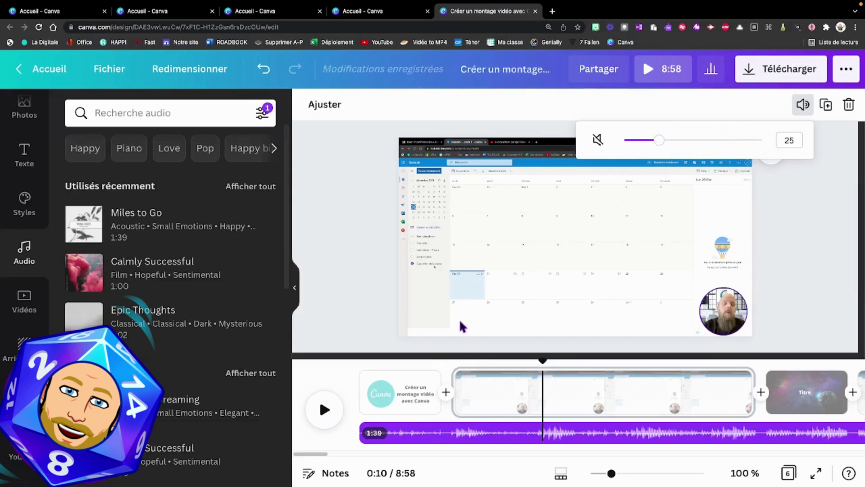
{"action": "left_click", "coordinate": [382, 322]}
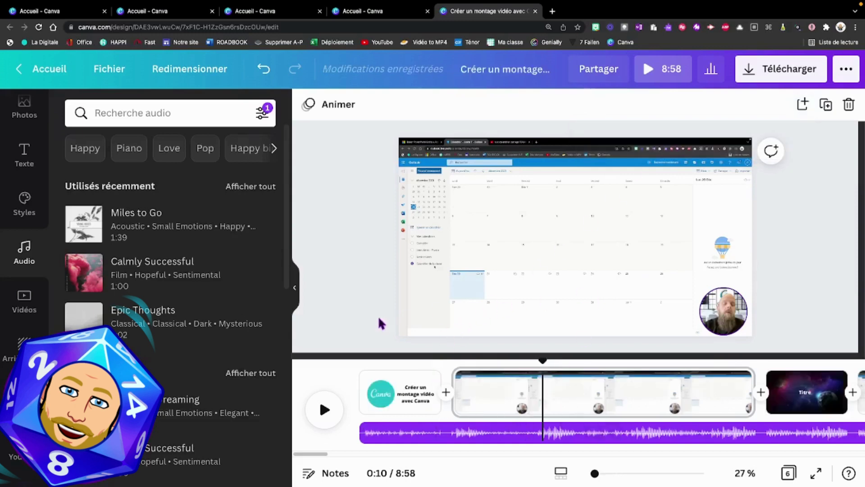
{"action": "left_click_drag", "start_coordinate": [542, 361], "coordinate": [533, 361]}
{"action": "left_click", "coordinate": [409, 392]}
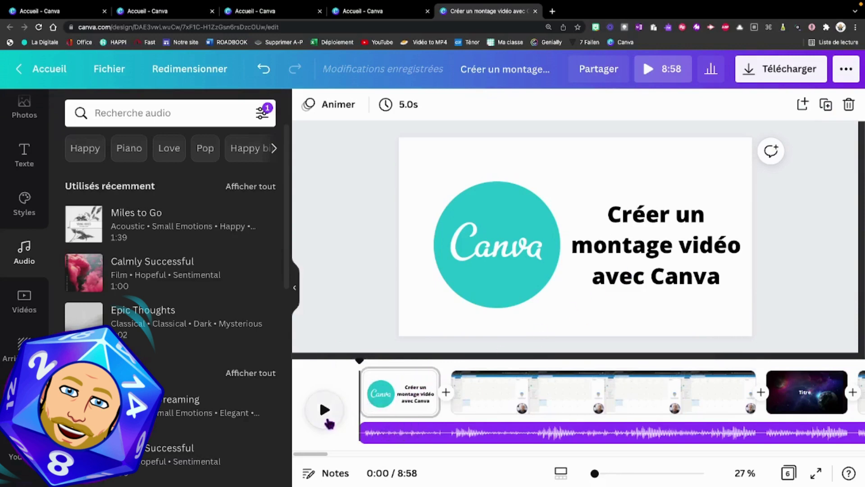
{"action": "left_click", "coordinate": [324, 409]}
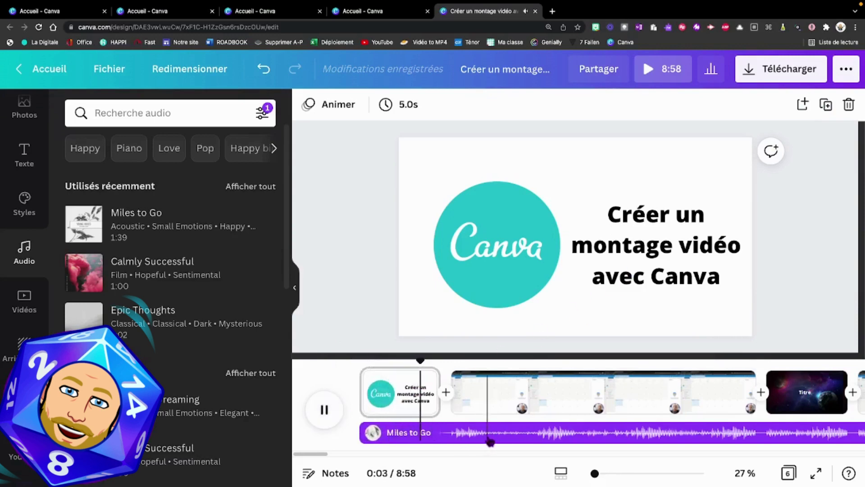
- Turn the music volume down further to 15 and replay the video to check it
{"action": "left_click", "coordinate": [495, 437]}
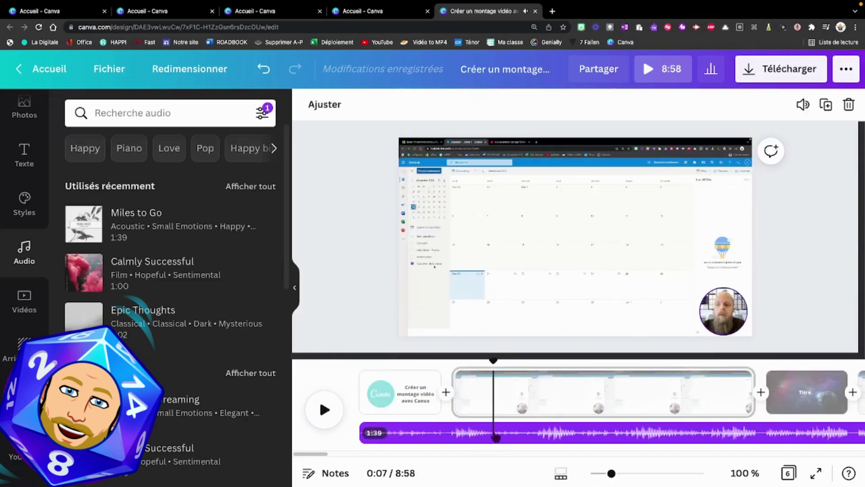
{"action": "right_click", "coordinate": [495, 437]}
{"action": "left_click", "coordinate": [542, 351]}
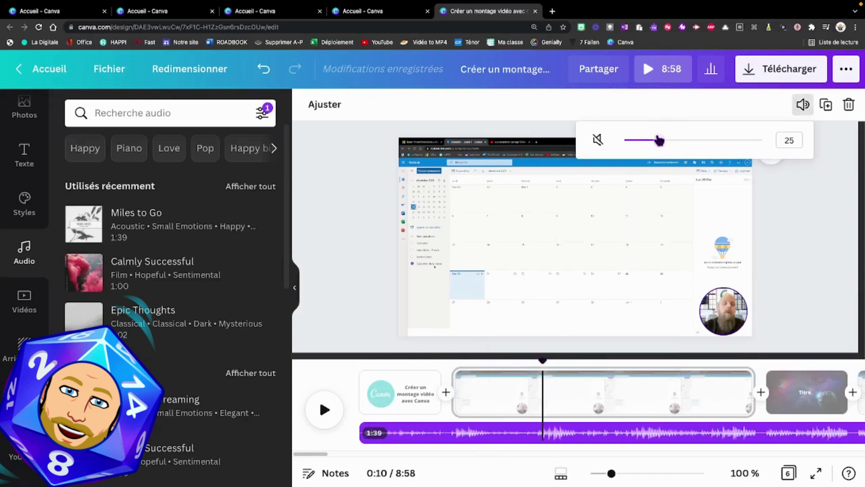
{"action": "left_click_drag", "start_coordinate": [659, 141], "coordinate": [645, 140]}
{"action": "left_click", "coordinate": [319, 398]}
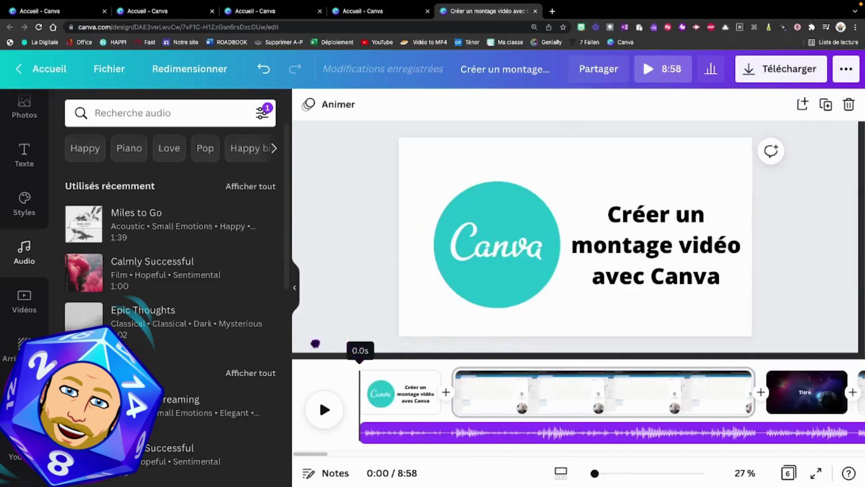
{"action": "right_click", "coordinate": [446, 434]}
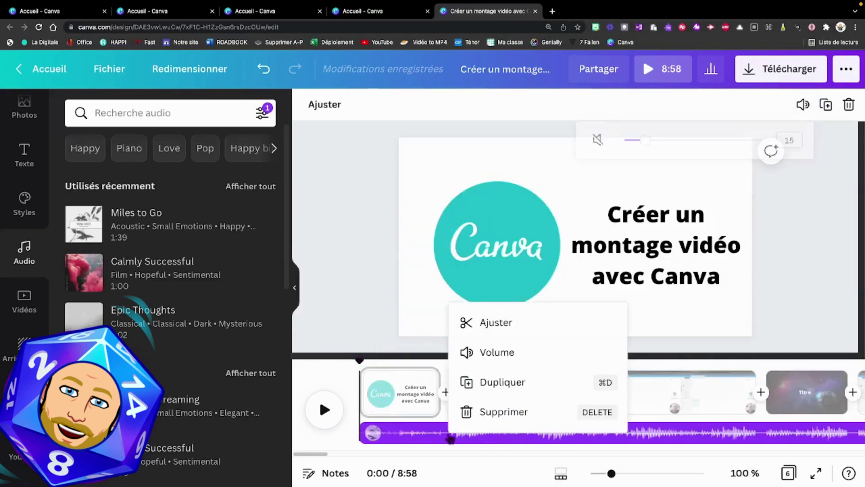
{"action": "left_click", "coordinate": [506, 354]}
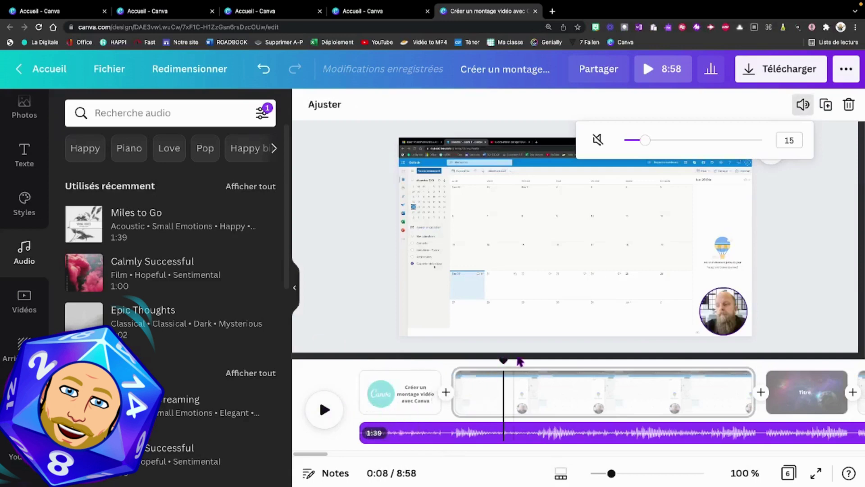
{"action": "left_click", "coordinate": [505, 361]}
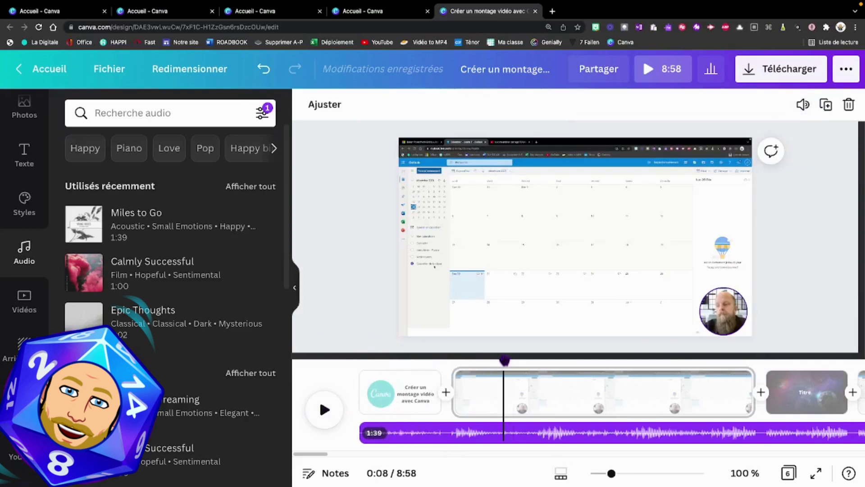
{"action": "left_click", "coordinate": [399, 392]}
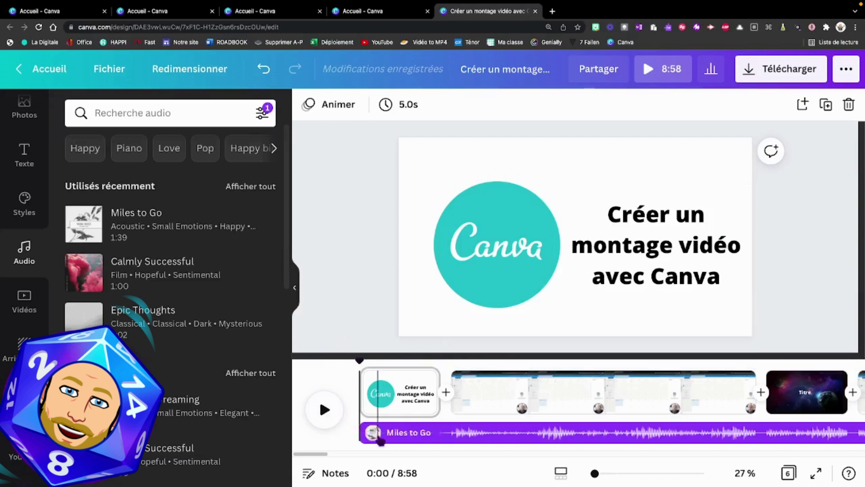
{"action": "left_click", "coordinate": [381, 437]}
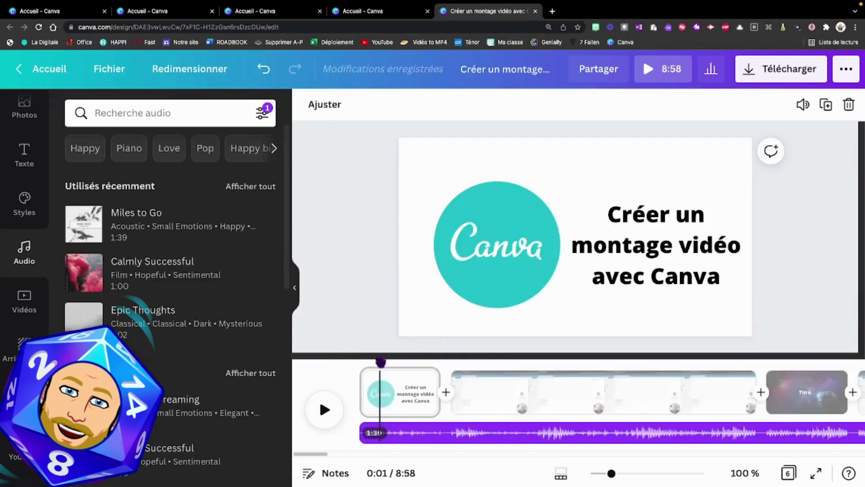
{"action": "key", "text": "Escape"}
{"action": "left_click", "coordinate": [326, 409]}
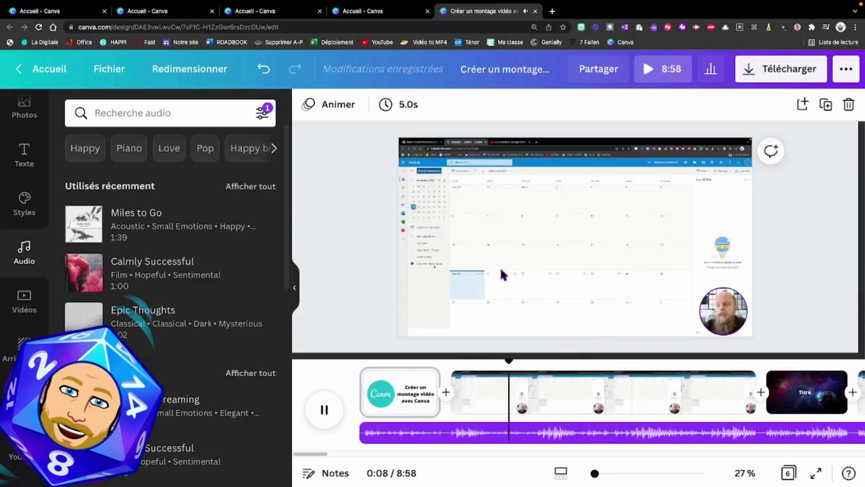
- Trim the end of the last screencast clip and add a blank 5-second page after it
{"action": "left_click", "coordinate": [334, 419]}
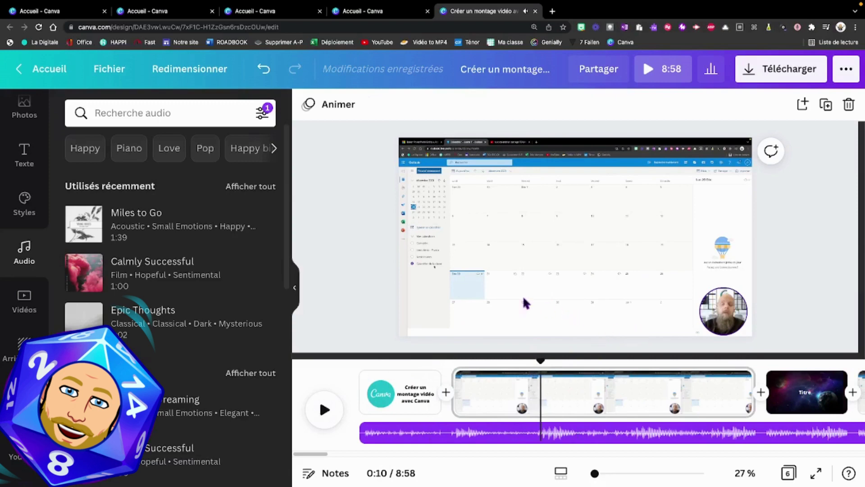
{"action": "left_click", "coordinate": [392, 397]}
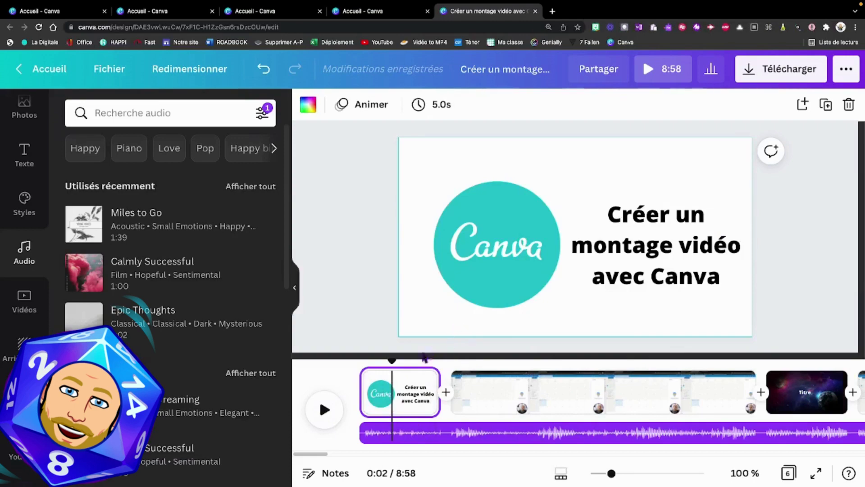
{"action": "left_click", "coordinate": [414, 359]}
{"action": "left_click_drag", "start_coordinate": [413, 359], "coordinate": [785, 356]}
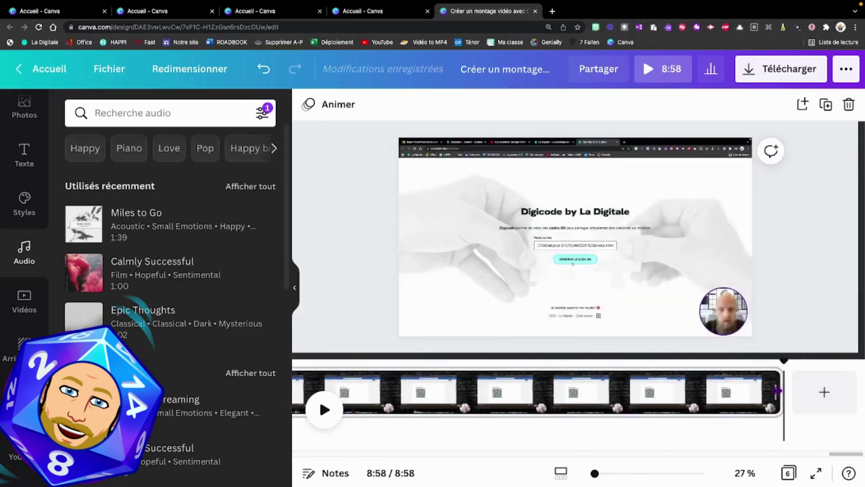
{"action": "left_click_drag", "start_coordinate": [777, 390], "coordinate": [546, 303]}
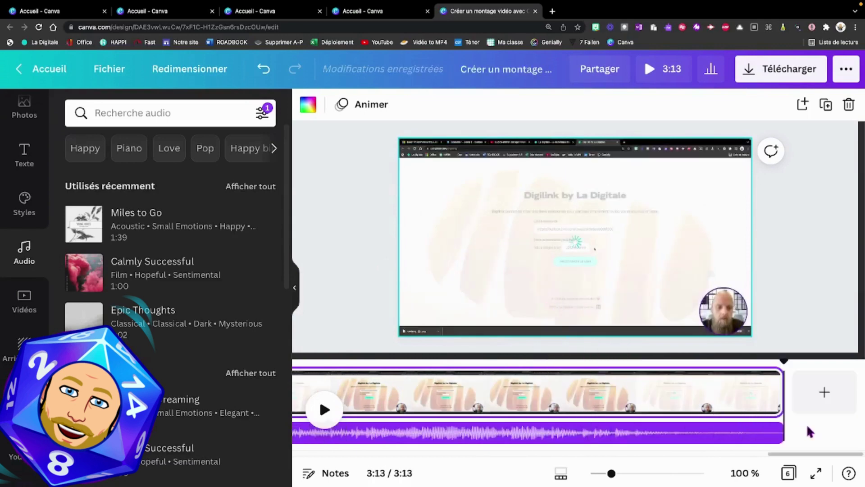
{"action": "left_click", "coordinate": [818, 399]}
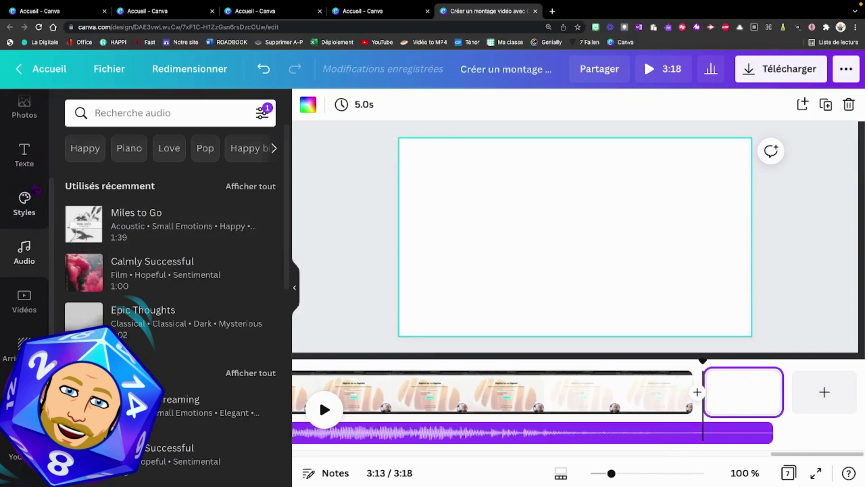
- Place the uploaded teal Canva logo on the blank final page
{"action": "scroll", "coordinate": [27, 135], "scroll_direction": "up", "scroll_amount": 3}
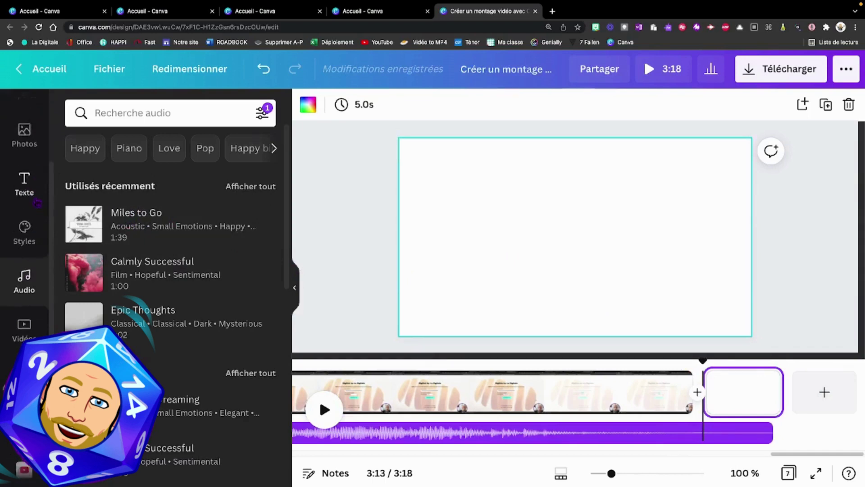
{"action": "left_click", "coordinate": [32, 135]}
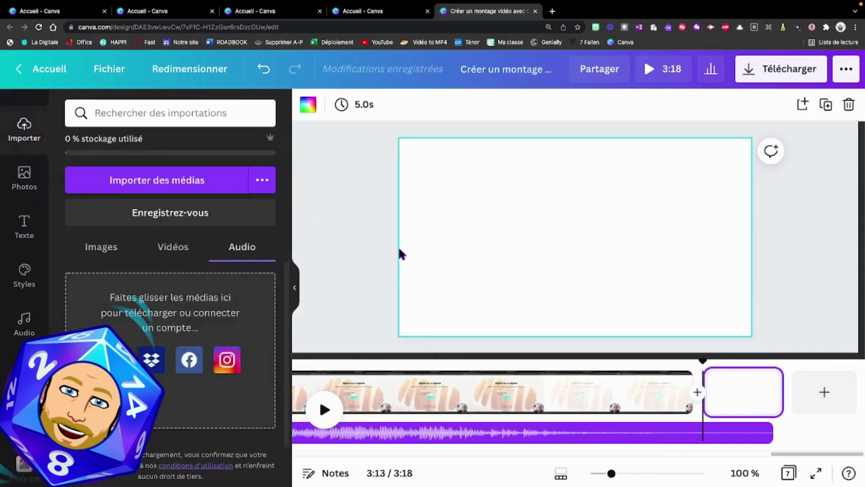
{"action": "left_click", "coordinate": [116, 256]}
{"action": "left_click", "coordinate": [107, 313]}
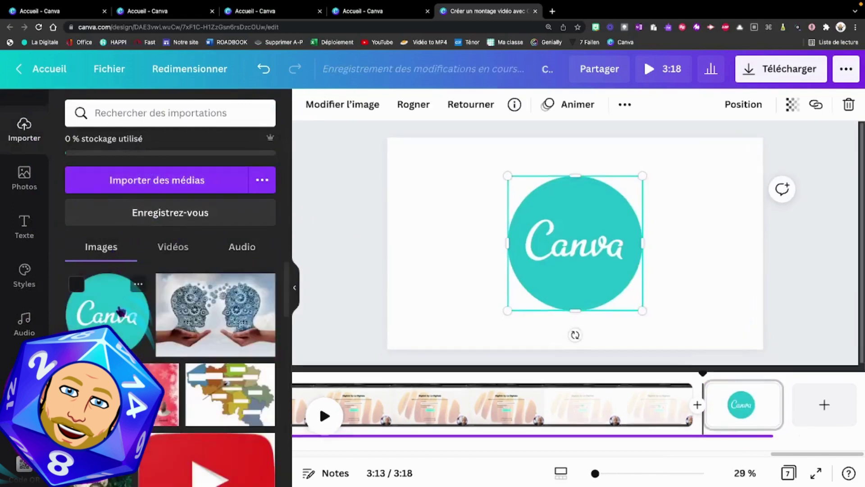
{"action": "left_click_drag", "start_coordinate": [578, 274], "coordinate": [575, 281]}
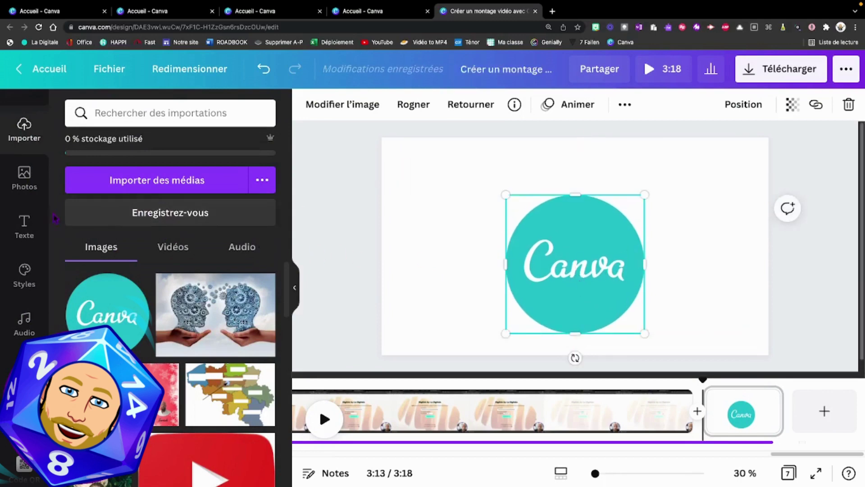
- Add a title text box above the logo reading 'FIN'
{"action": "left_click", "coordinate": [28, 225]}
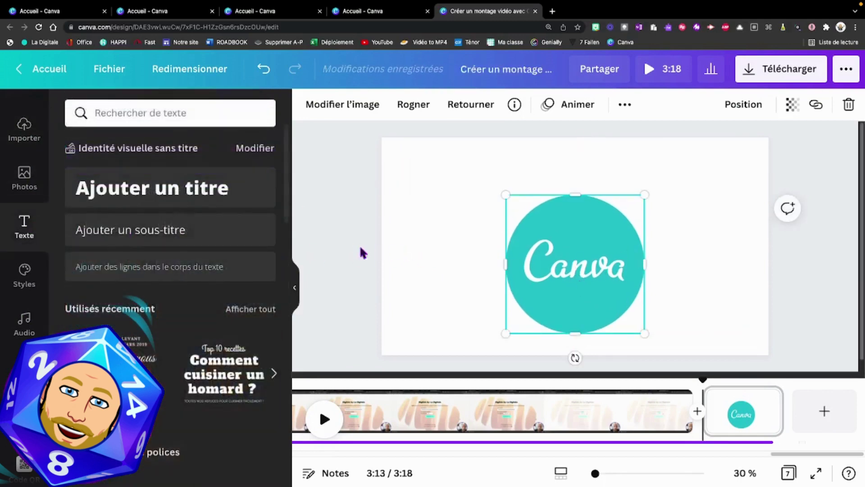
{"action": "left_click", "coordinate": [221, 189]}
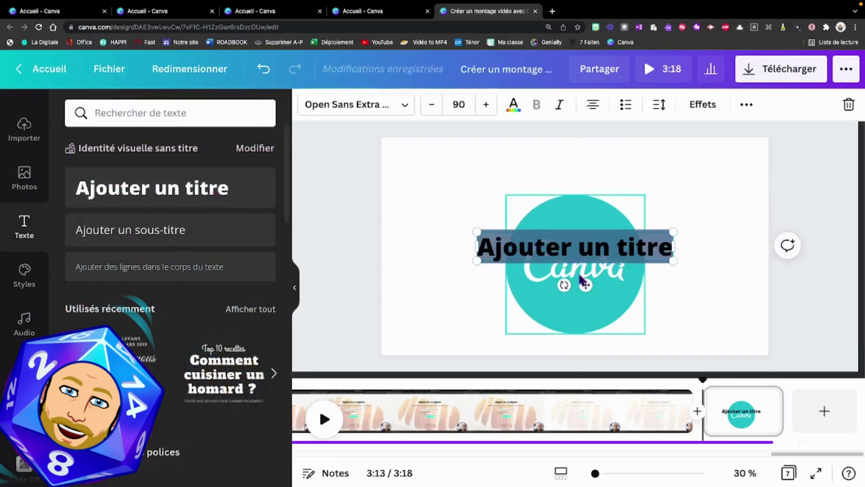
{"action": "left_click_drag", "start_coordinate": [585, 284], "coordinate": [585, 211]}
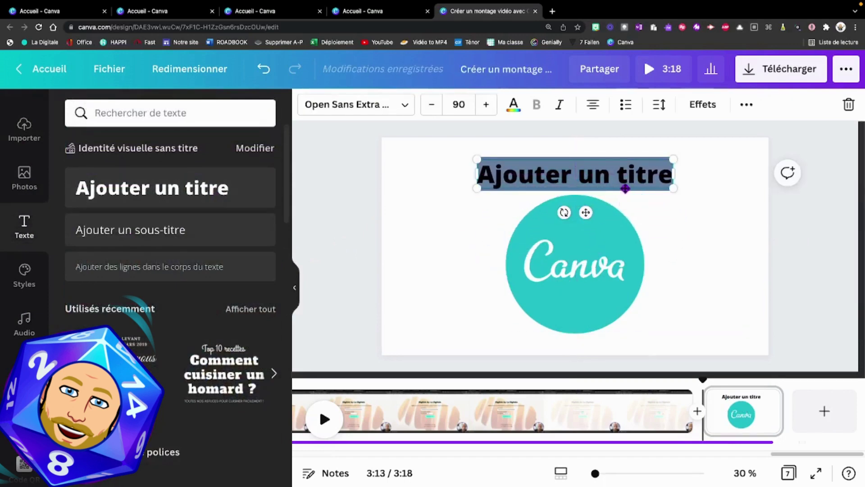
{"action": "type", "text": "FIN"}
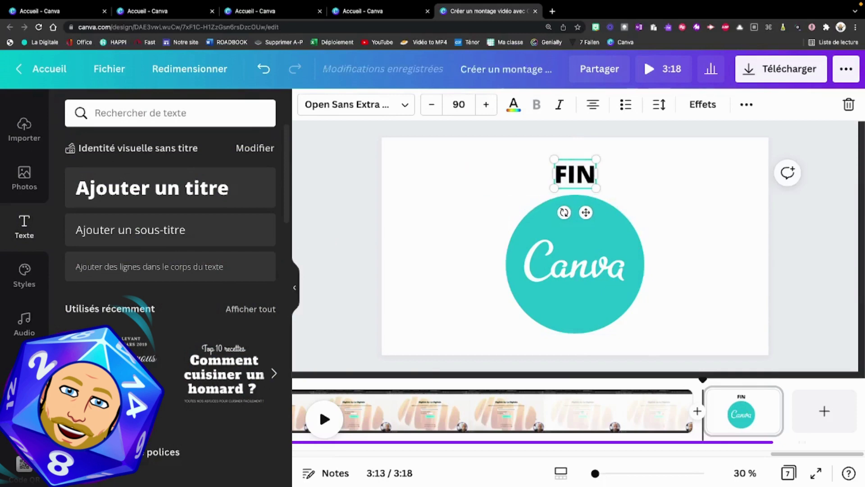
{"action": "left_click", "coordinate": [735, 257]}
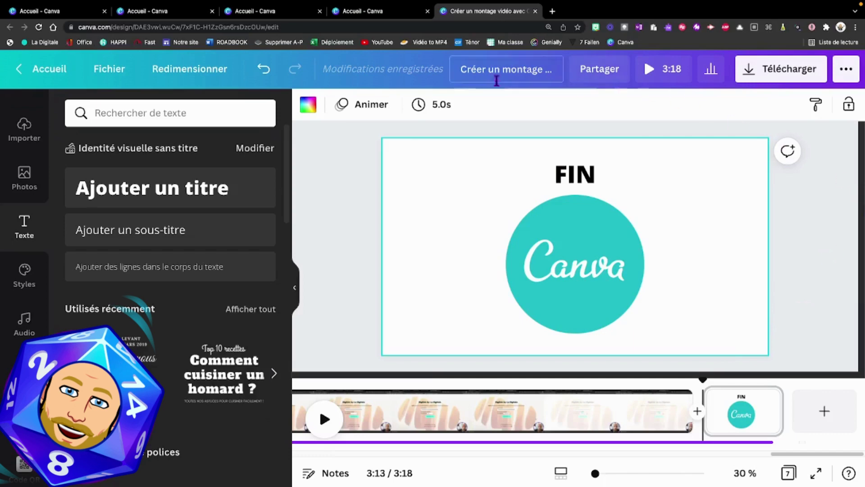
- Download all 7 pages of the montage as an MP4 video
{"action": "left_click", "coordinate": [749, 72]}
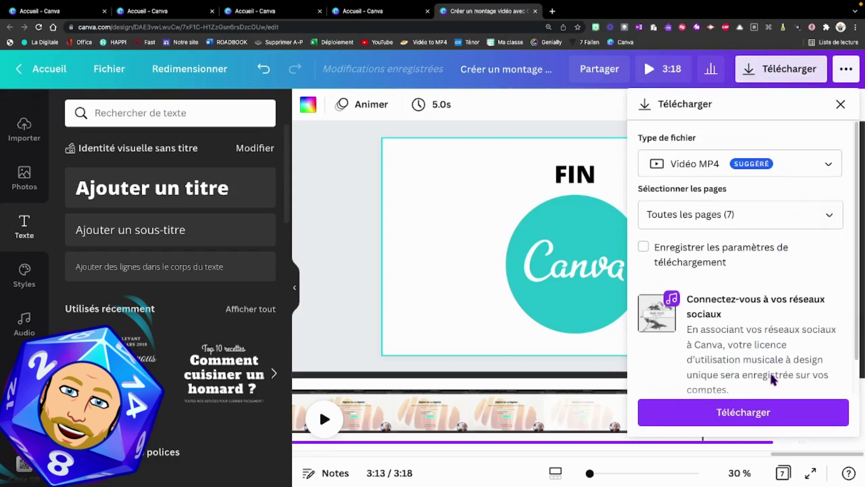
{"action": "left_click", "coordinate": [763, 410]}
{"action": "left_click", "coordinate": [762, 415]}
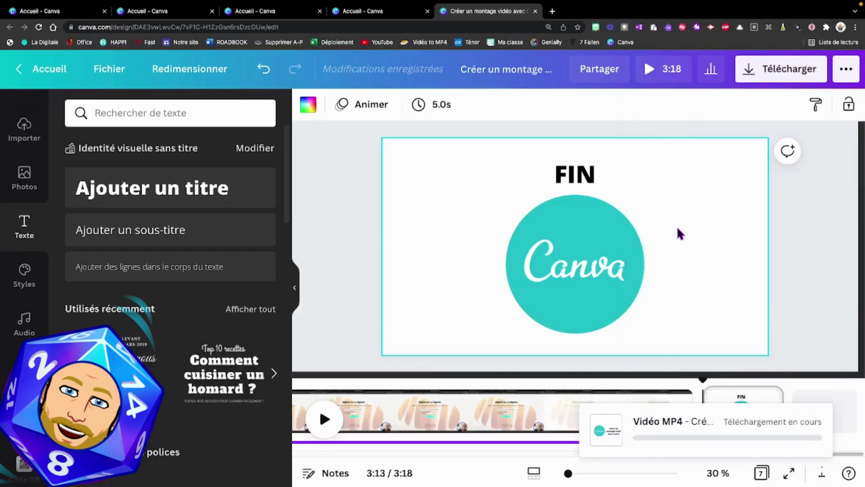
{"action": "mouse_move", "coordinate": [690, 437]}
- Set the share link to 'Partager un lien à regarder' (view-only) and copy it
{"action": "left_click", "coordinate": [602, 77]}
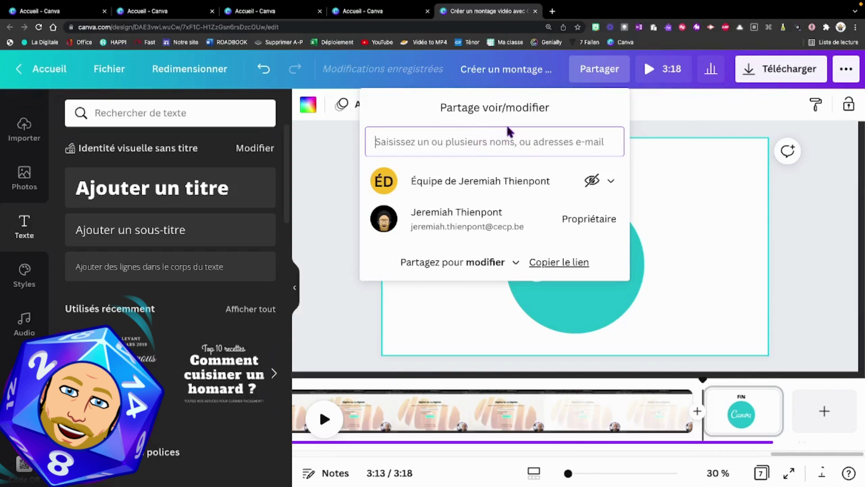
{"action": "left_click", "coordinate": [516, 264]}
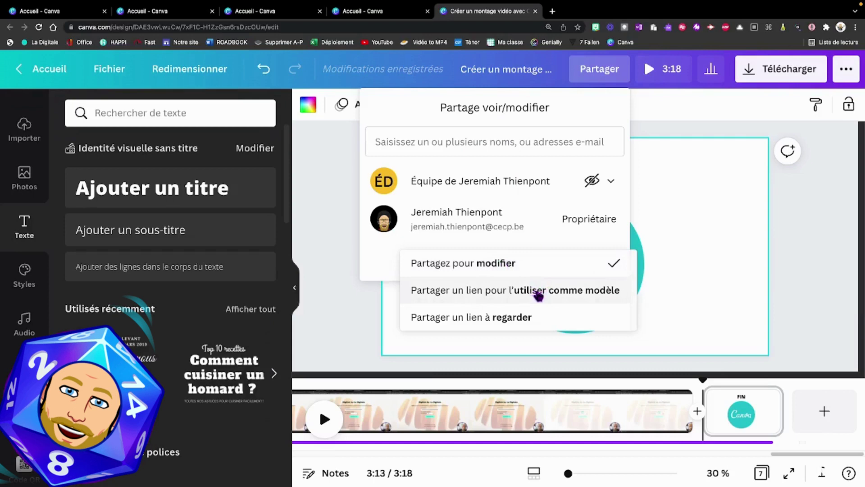
{"action": "left_click", "coordinate": [503, 328]}
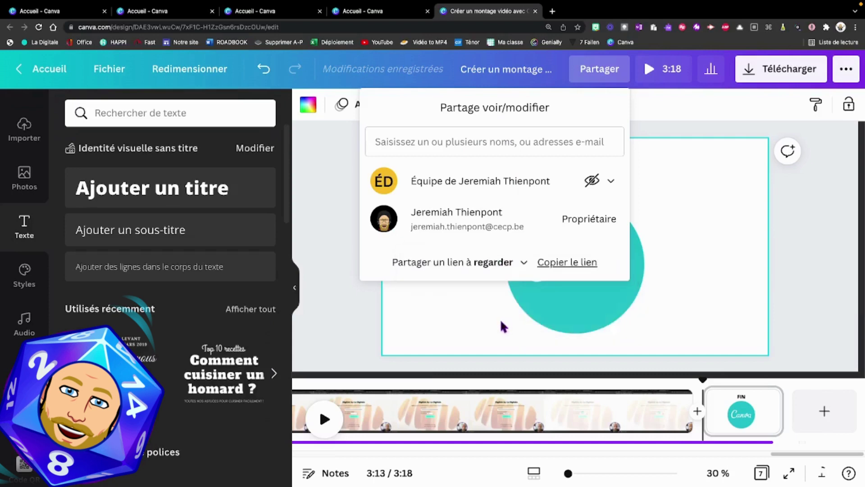
{"action": "left_click", "coordinate": [565, 263]}
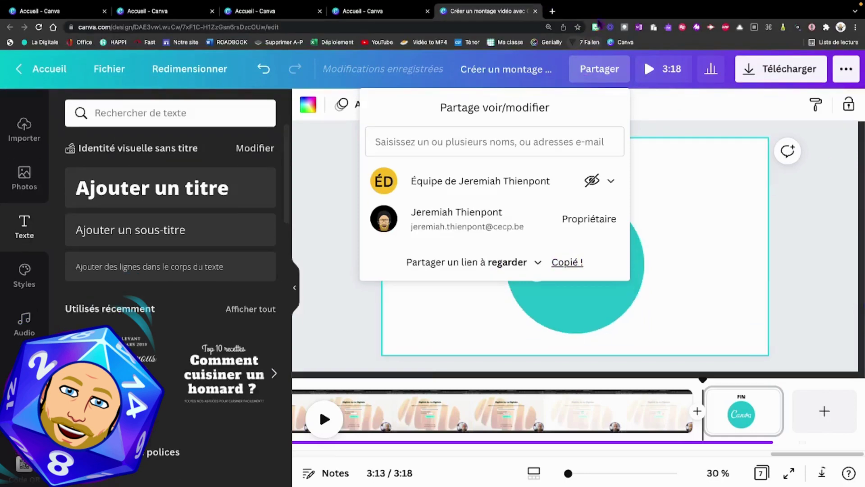
{"action": "left_click", "coordinate": [552, 11]}
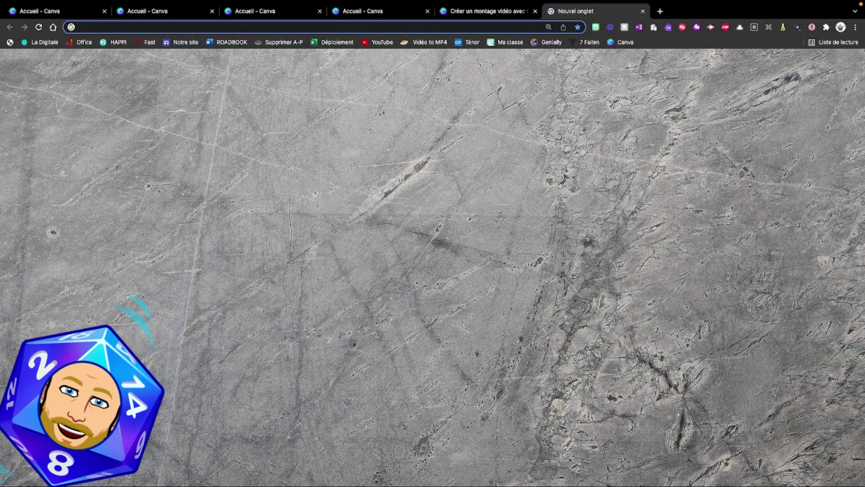
{"action": "right_click", "coordinate": [364, 26]}
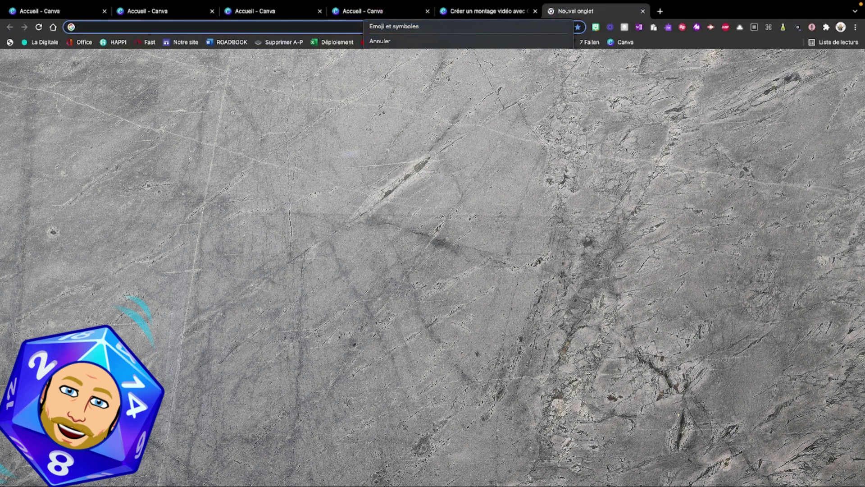
{"action": "key", "text": "Escape"}
{"action": "type", "text": "https://www.canva.com/design/DAE3vwLwuCw/f1NHp0zzczbBA_cKv0jV9g/watch?utm_content=DAE3vwLwuCw&utm_campaign=designshare&utm_medium=link&utm_source=sharebutton"}
{"action": "key", "text": "Return"}
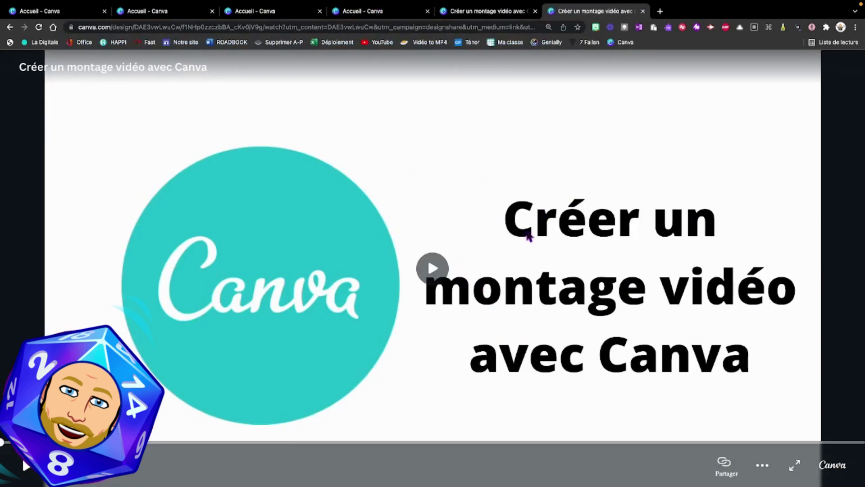
{"action": "left_click", "coordinate": [432, 269]}
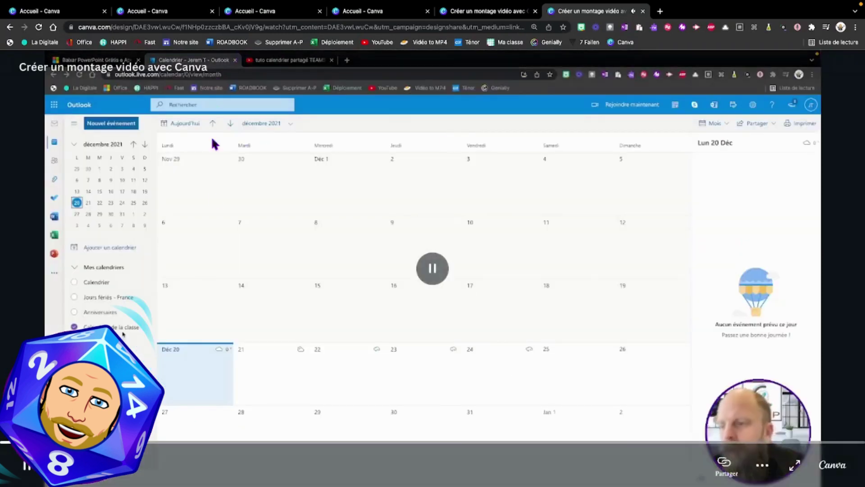
{"action": "left_click", "coordinate": [434, 272]}
{"action": "mouse_move", "coordinate": [651, 15]}
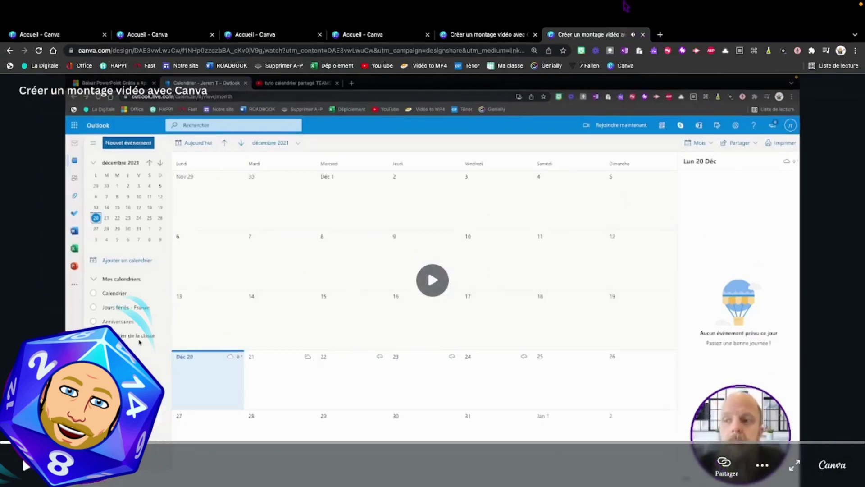
{"action": "left_click", "coordinate": [643, 35]}
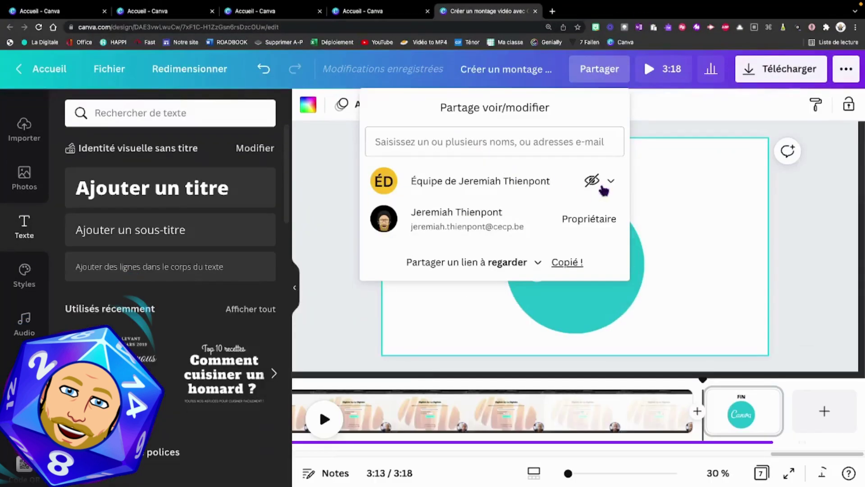
- Add a 0.5-second Effet de fondu transition between the title page and first screencast clip
{"action": "left_click", "coordinate": [818, 215]}
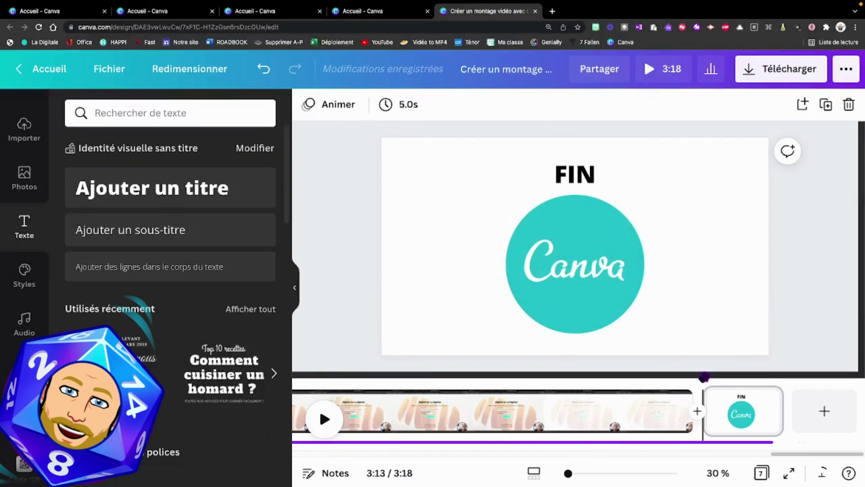
{"action": "left_click_drag", "start_coordinate": [703, 377], "coordinate": [208, 319]}
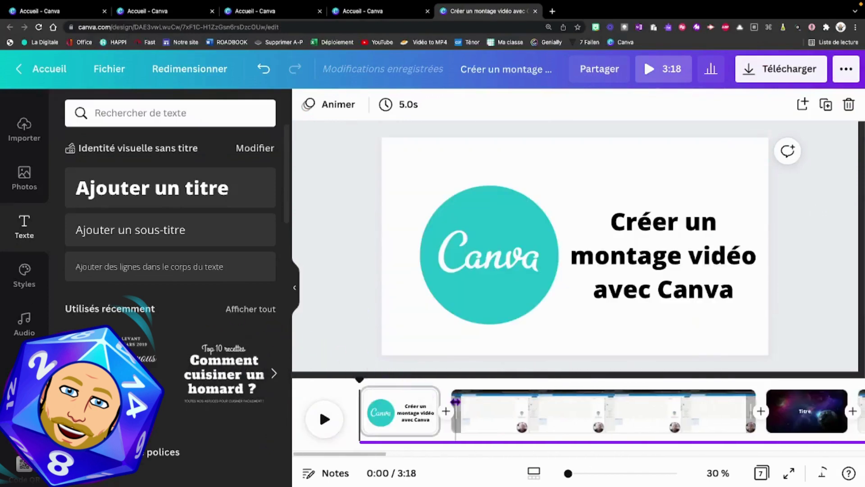
{"action": "left_click", "coordinate": [446, 411]}
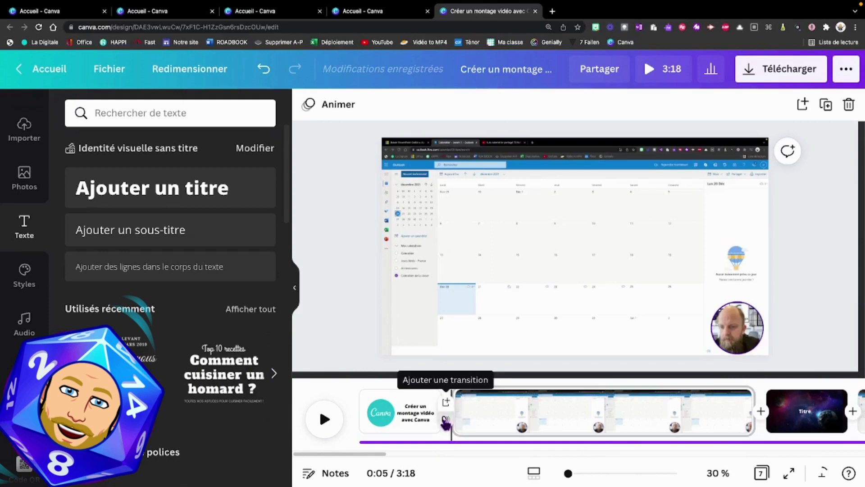
{"action": "left_click", "coordinate": [446, 422]}
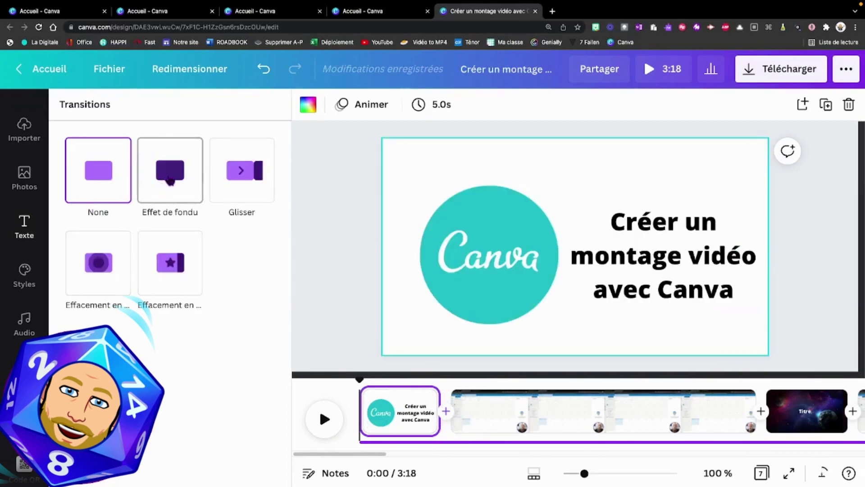
{"action": "left_click", "coordinate": [170, 180]}
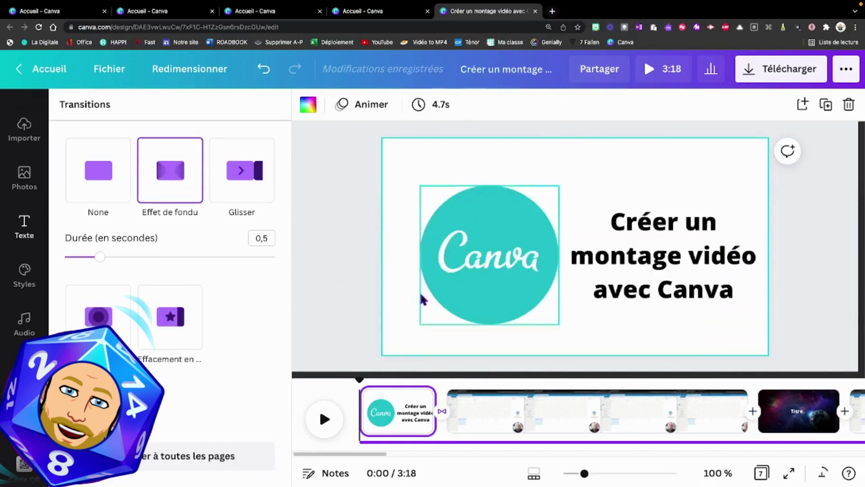
{"action": "left_click", "coordinate": [314, 348]}
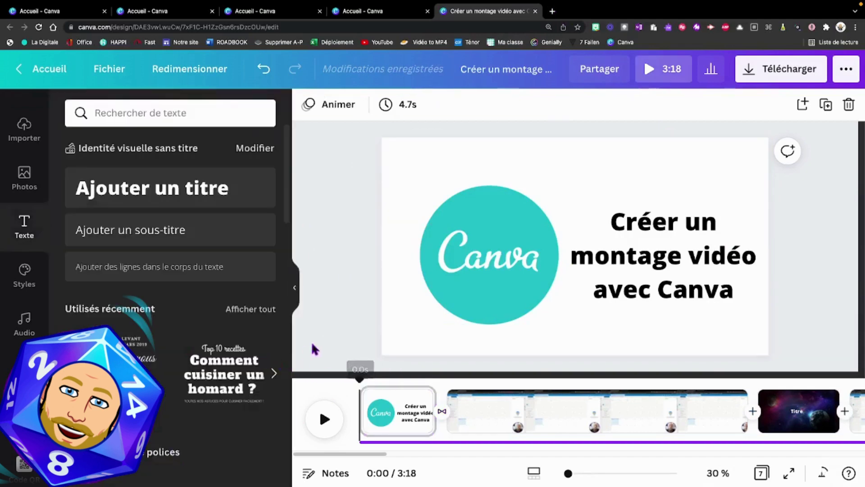
{"action": "mouse_move", "coordinate": [456, 21]}
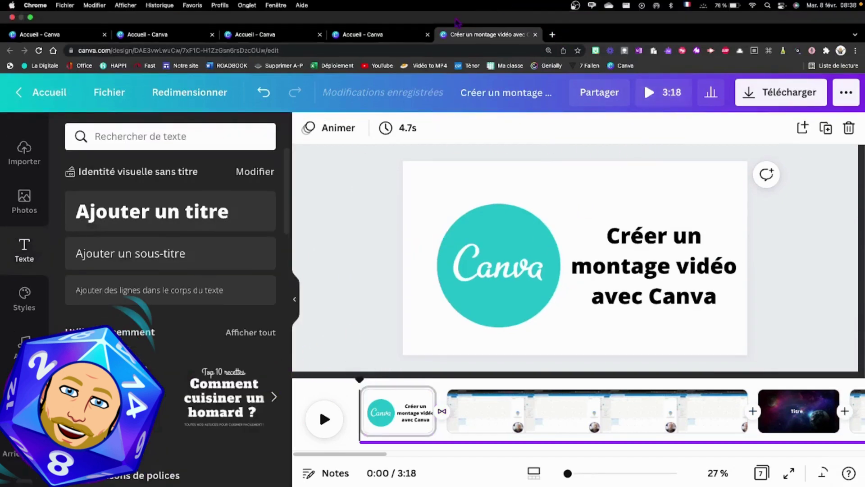
{"action": "left_click", "coordinate": [552, 34]}
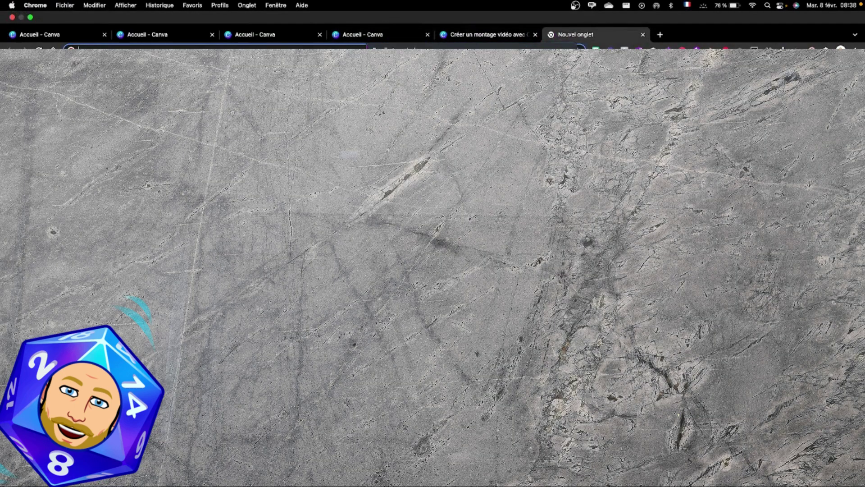
{"action": "type", "text": "https://www.canva.com/design/DAE3vwLwuCw/f1NHp0zzczbBA_cKv0jV9g/watch?utm_content=DAE3vwLwuCw&utm_campaign=designshare&utm_medium=link&utm_source=sharebutton"}
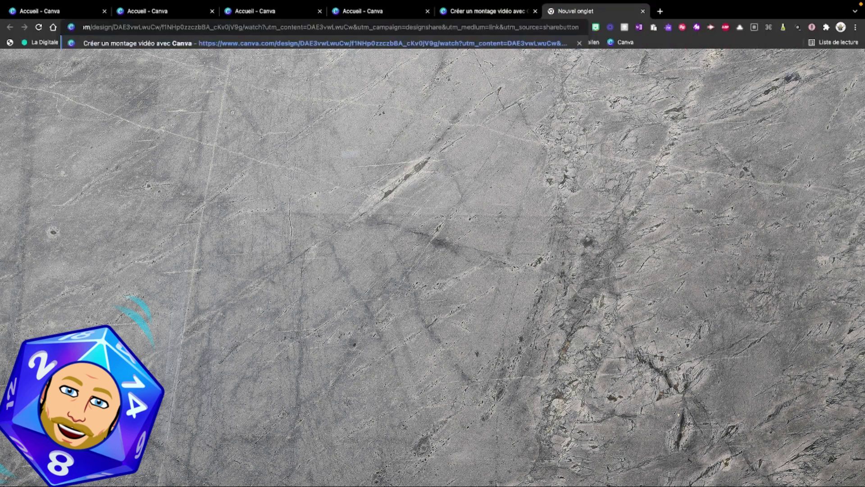
{"action": "key", "text": "Return"}
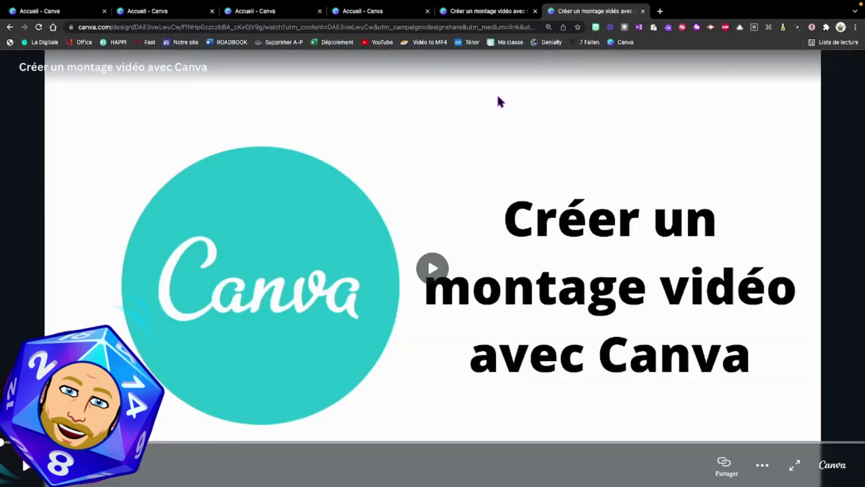
{"action": "left_click", "coordinate": [432, 268]}
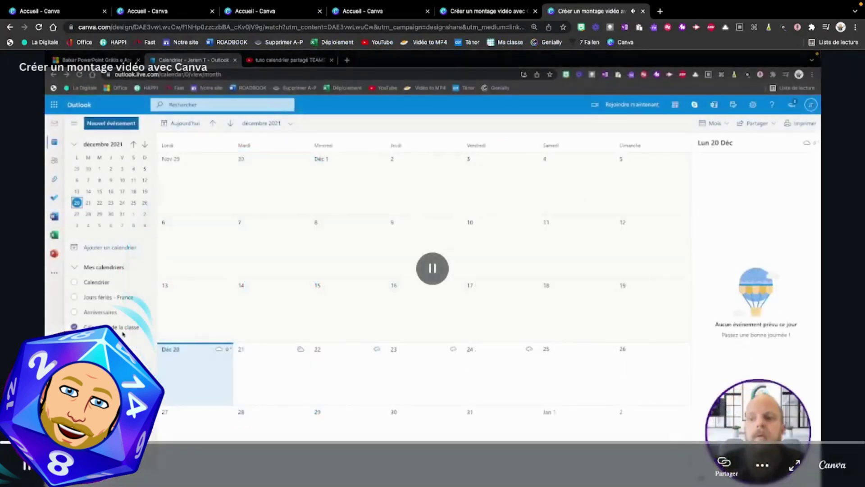
{"action": "key", "text": "space"}
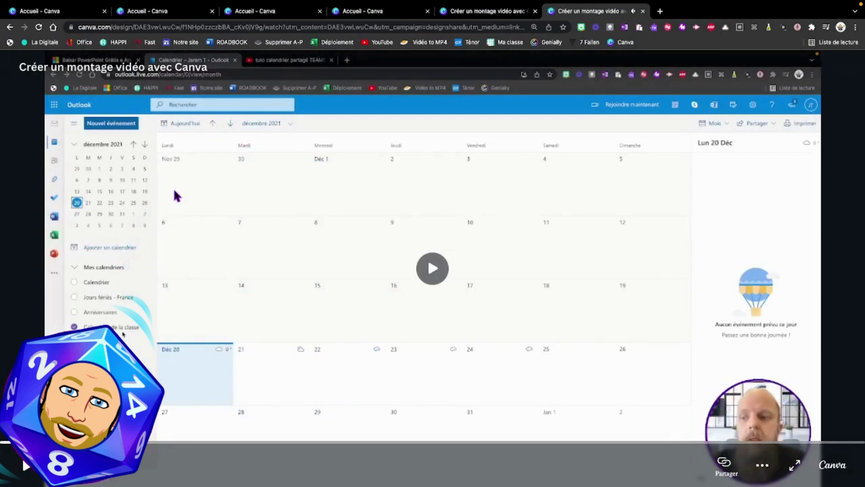
{"action": "mouse_move", "coordinate": [758, 9]}
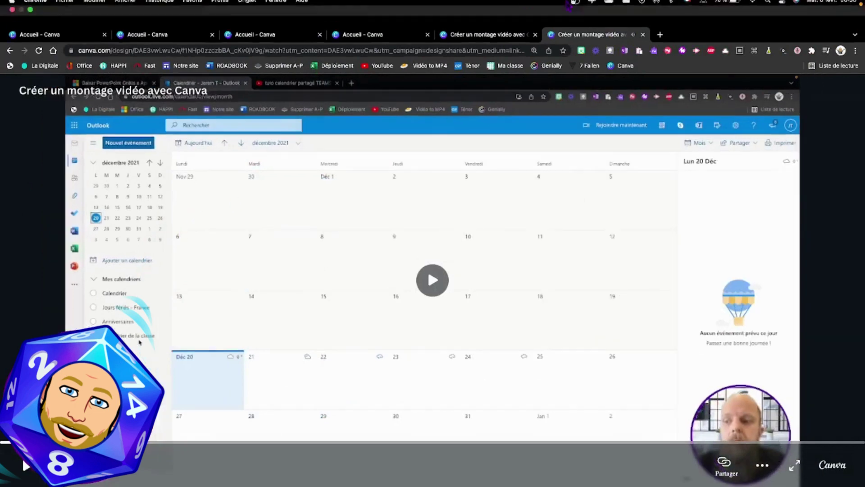
{"action": "left_click", "coordinate": [643, 35]}
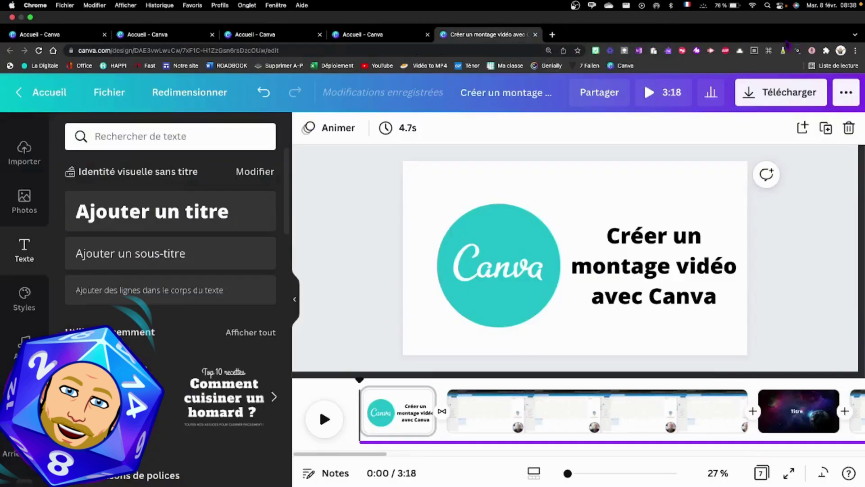